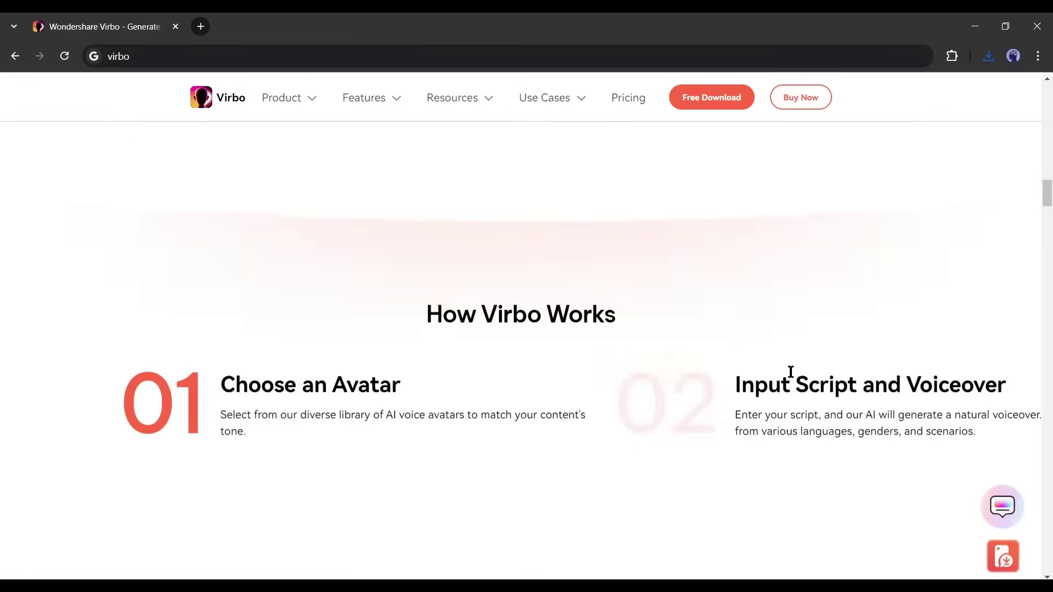
- Scroll through the avatar, Talking Photo, 4K, Export Avatar-Only and voiceover sections, then back up
scroll(790, 372, "down", 4)
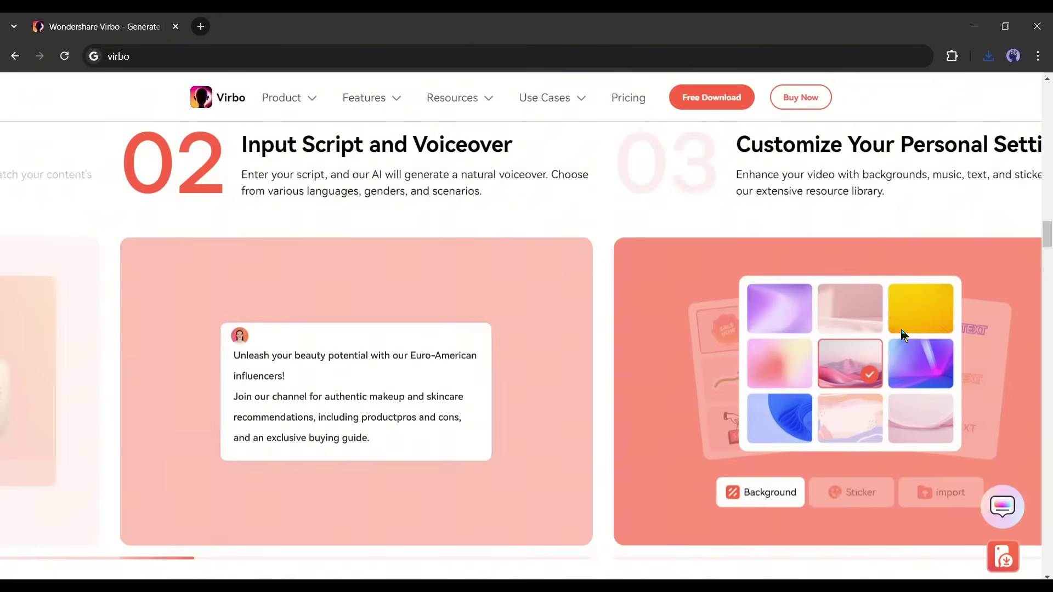
scroll(904, 335, "down", 2)
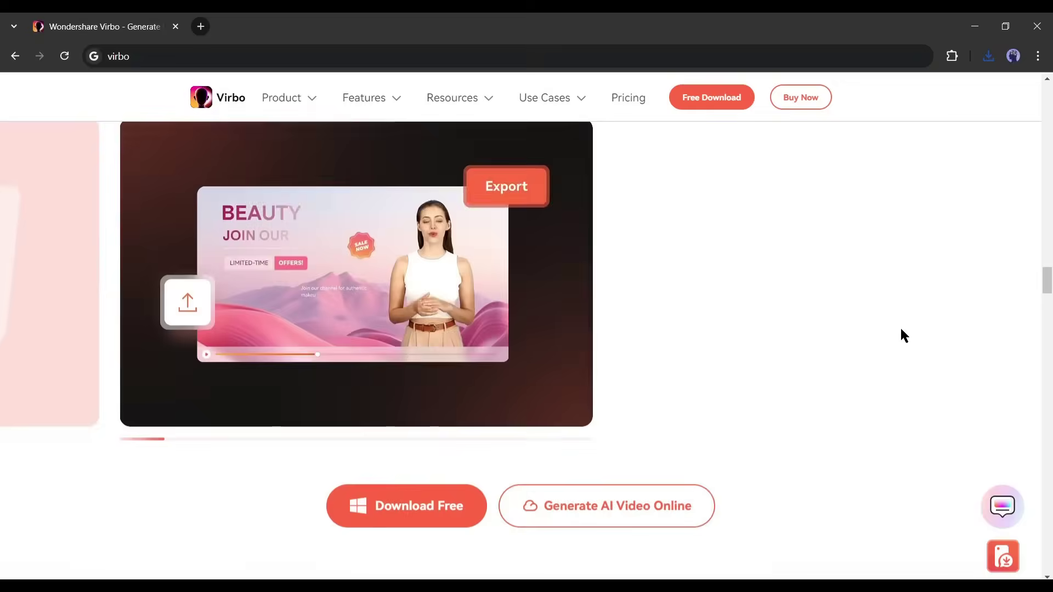
scroll(904, 336, "down", 10)
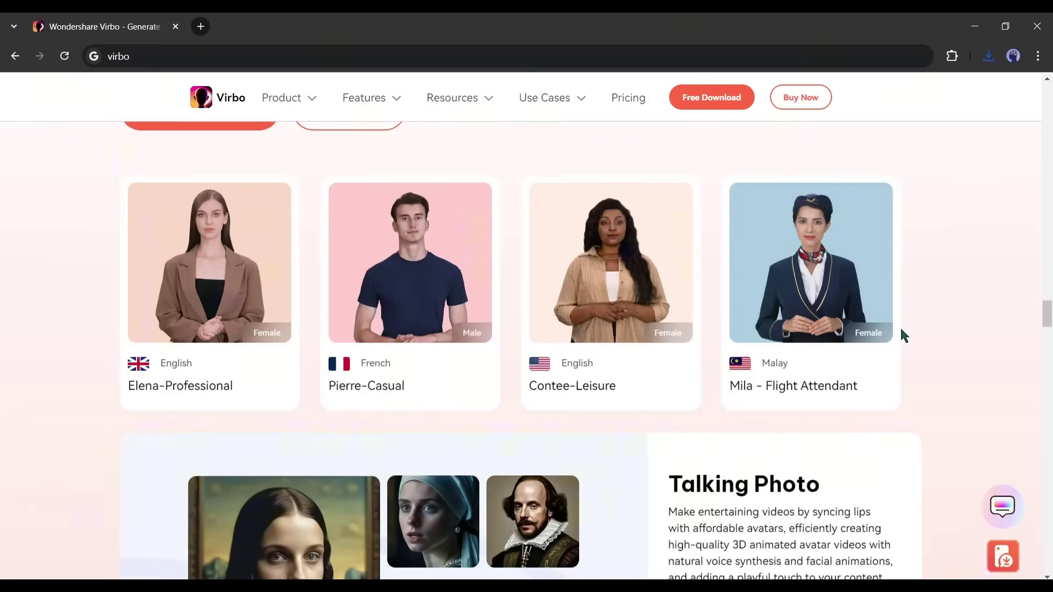
scroll(901, 330, "down", 10)
scroll(901, 331, "up", 2)
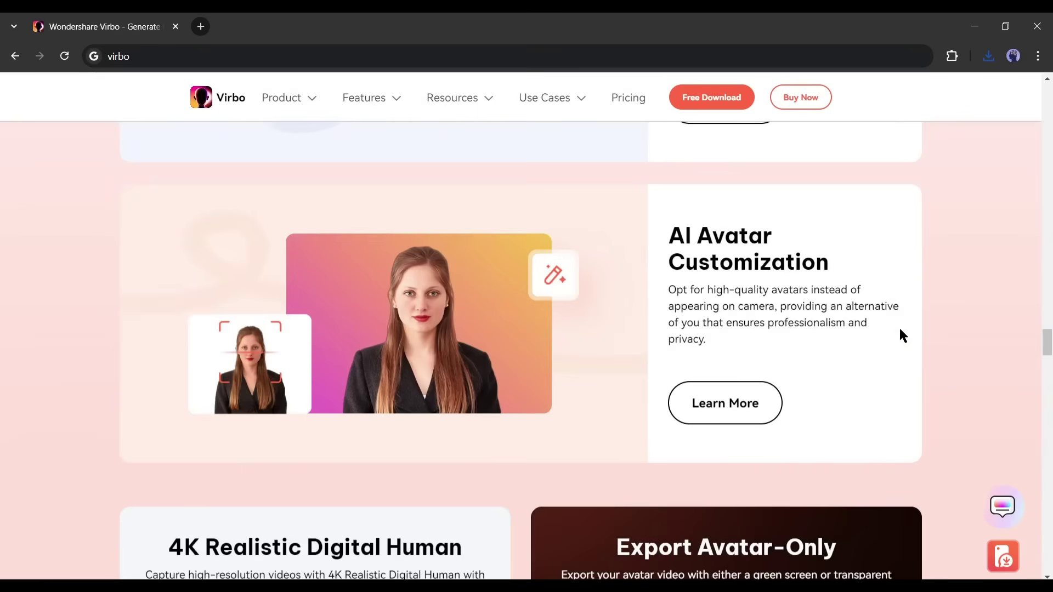
scroll(900, 329, "down", 1)
scroll(893, 329, "down", 5)
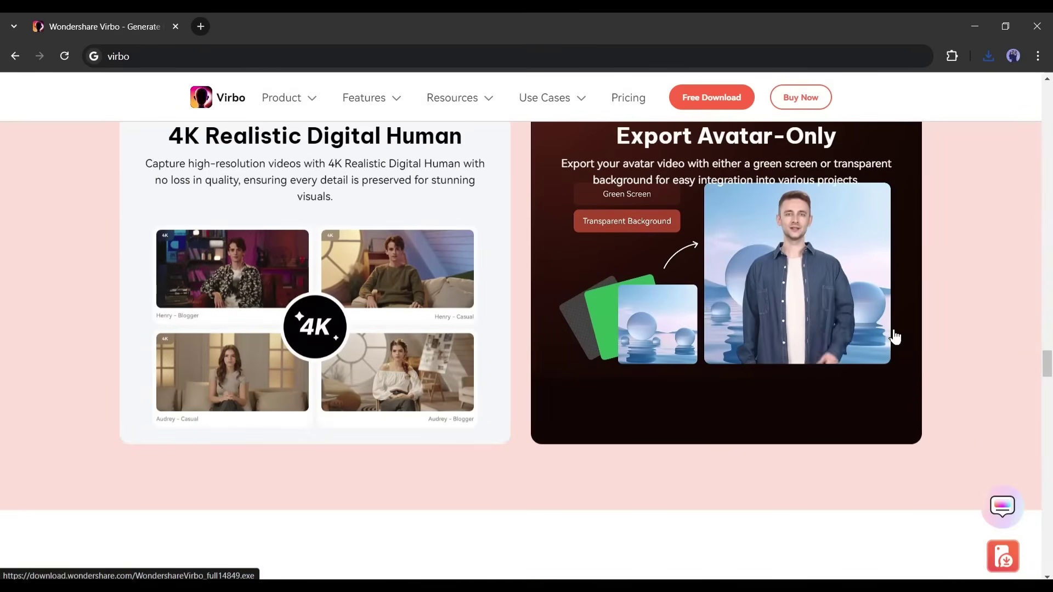
scroll(895, 336, "down", 5)
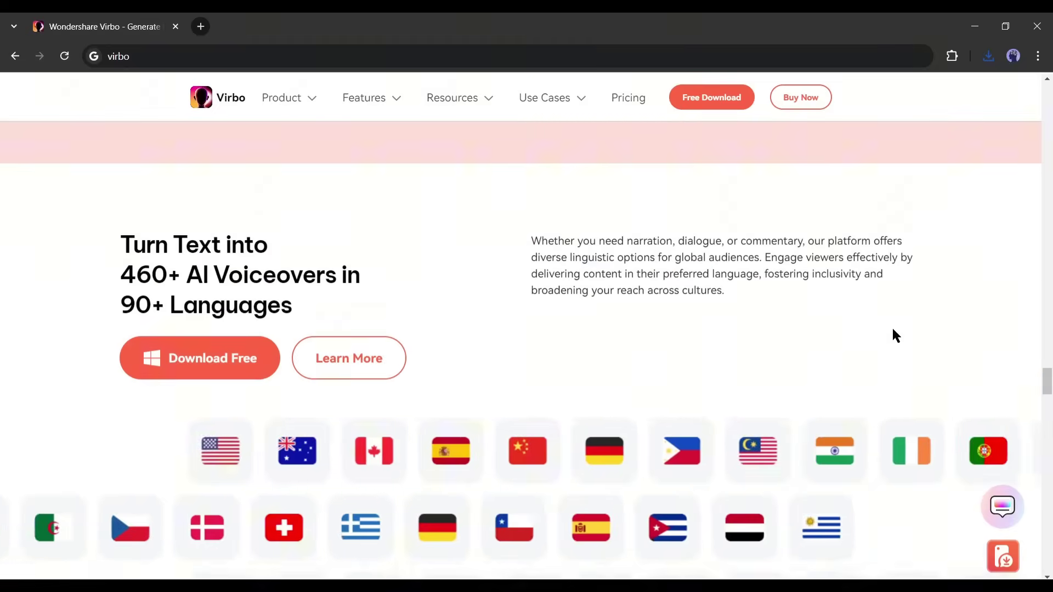
scroll(896, 332, "down", 6)
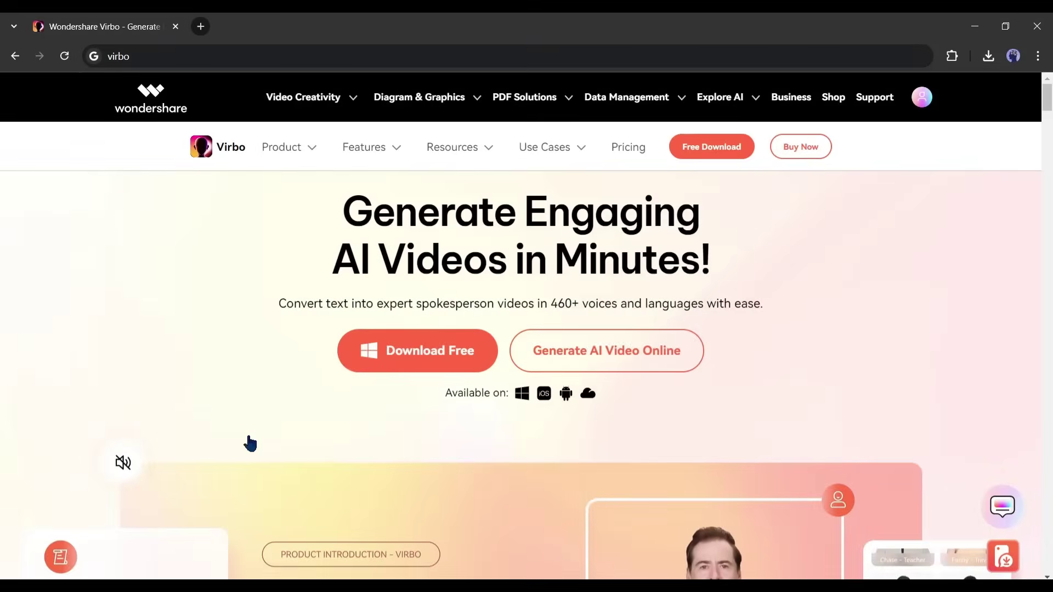
scroll(574, 374, "down", 2)
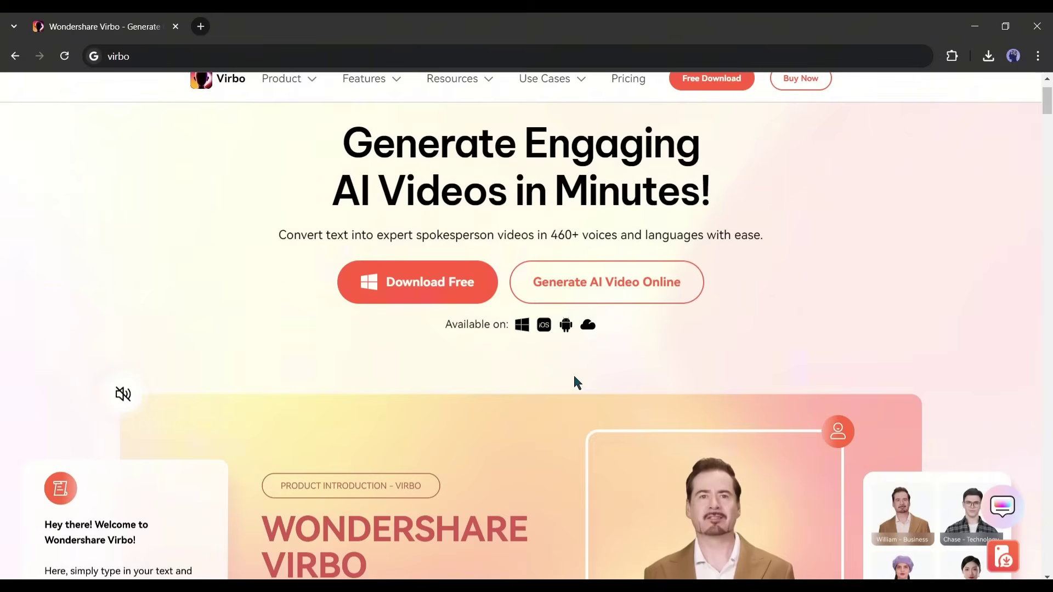
scroll(573, 373, "up", 2)
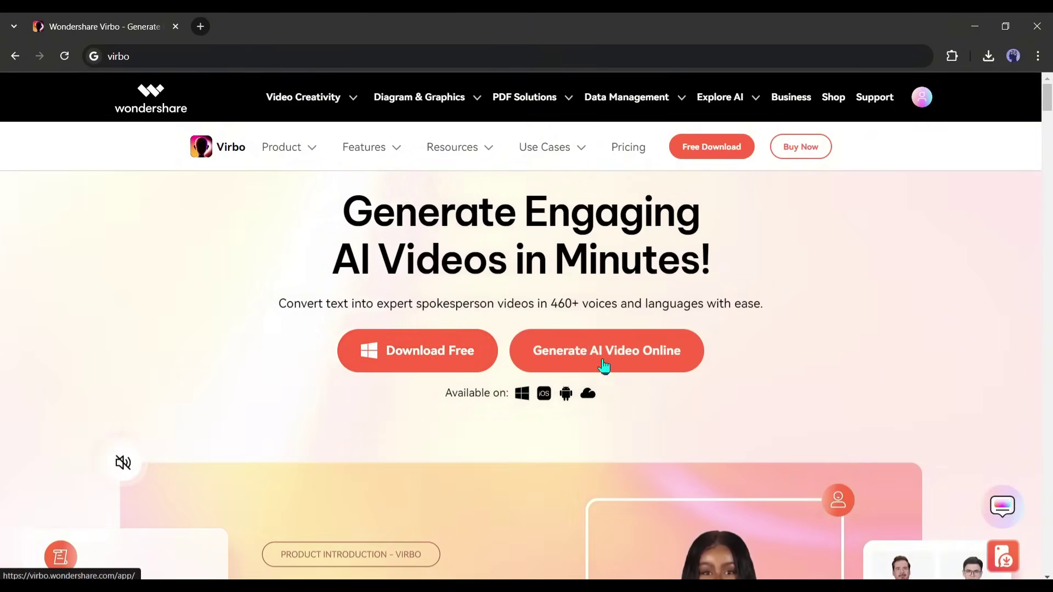
- Launch Generate AI Video Online in a new tab, browse the AI Avatar gallery, then go to Video Template
left_click(631, 362)
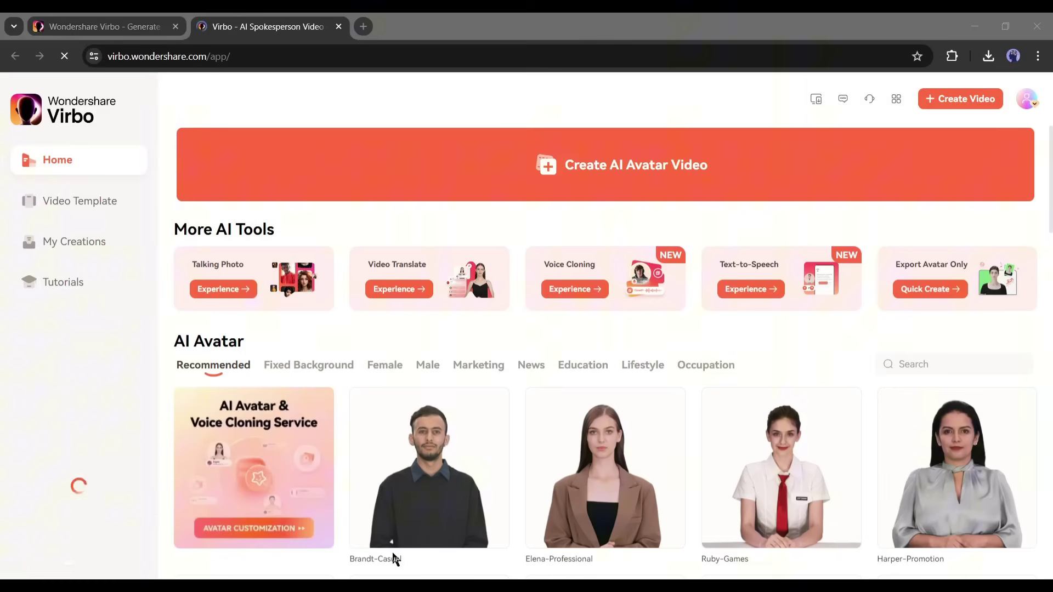
scroll(705, 298, "down", 12)
scroll(706, 300, "down", 10)
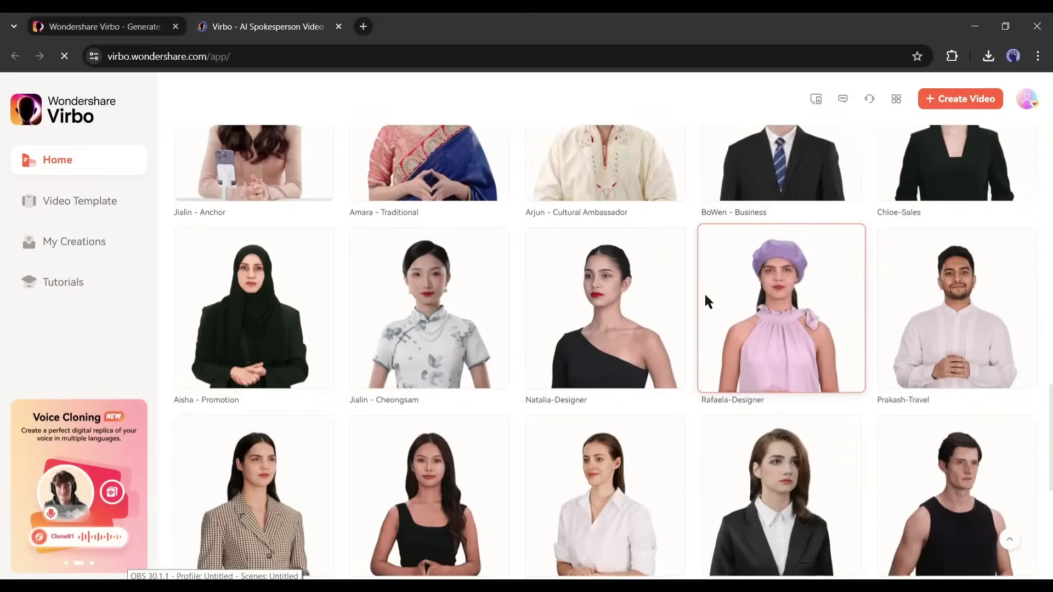
scroll(651, 299, "down", 20)
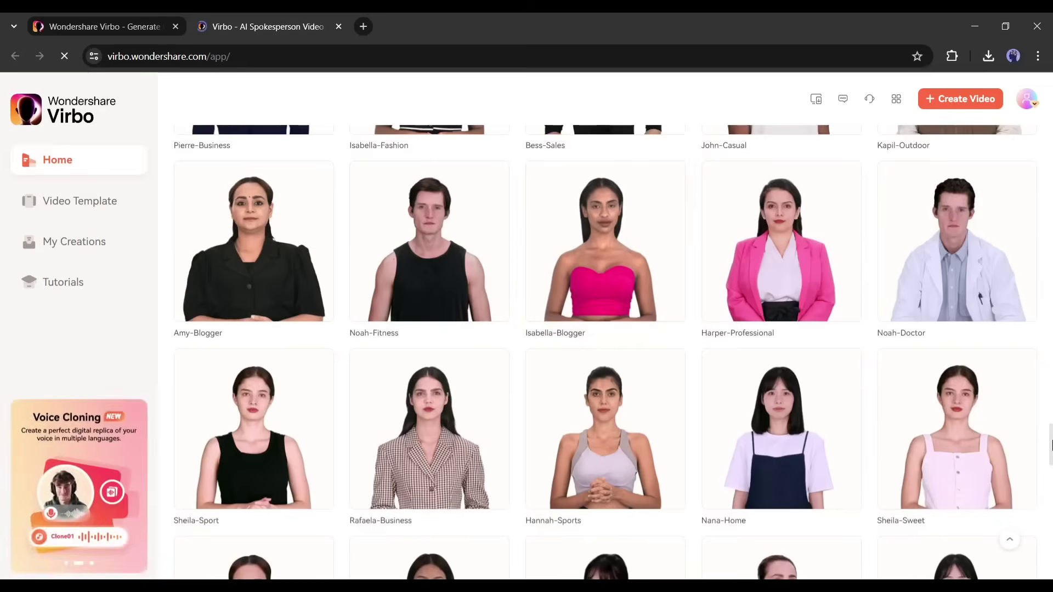
left_click(1009, 539)
left_click(111, 204)
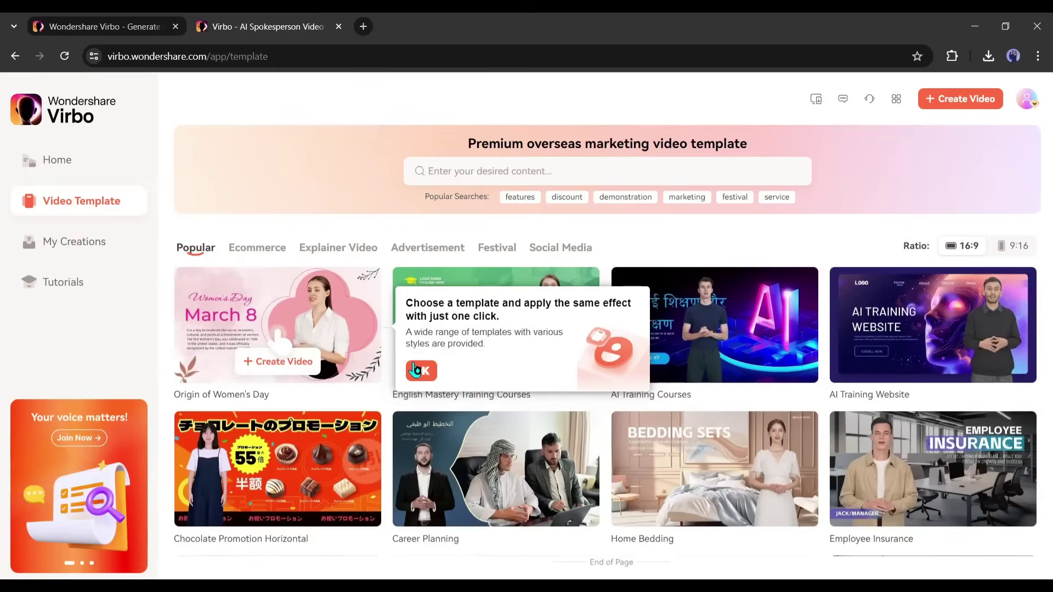
- Dismiss the template tip and browse the Popular and Ecommerce templates
left_click(420, 373)
scroll(496, 371, "down", 10)
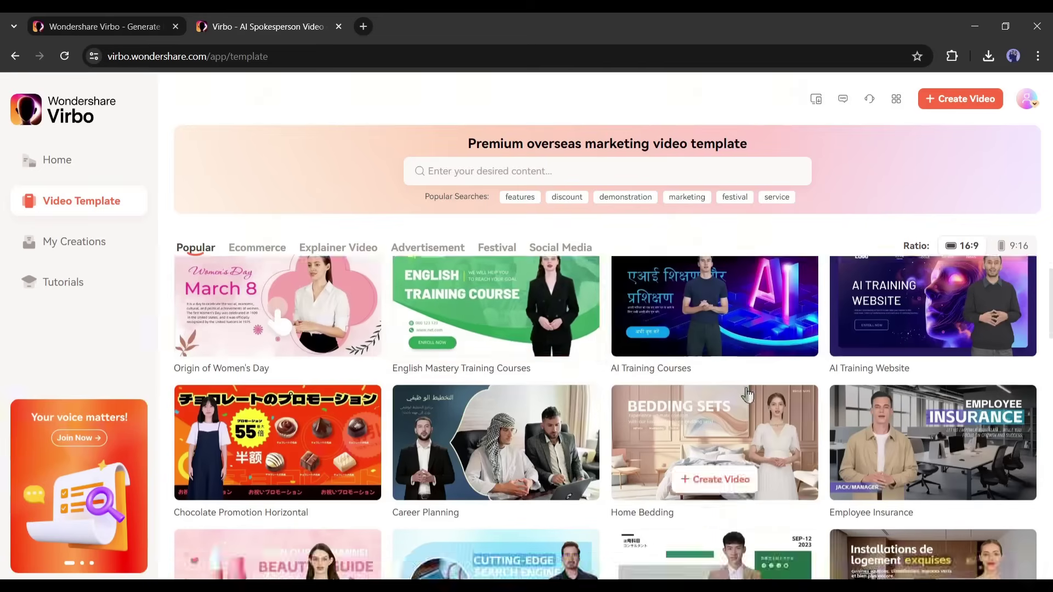
scroll(455, 458, "up", 8)
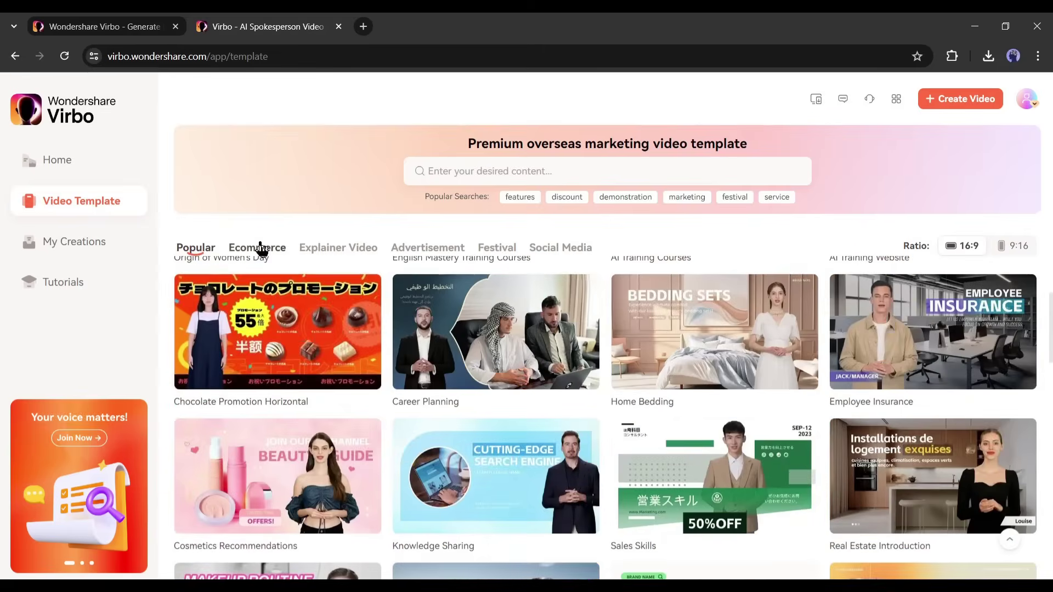
left_click(259, 247)
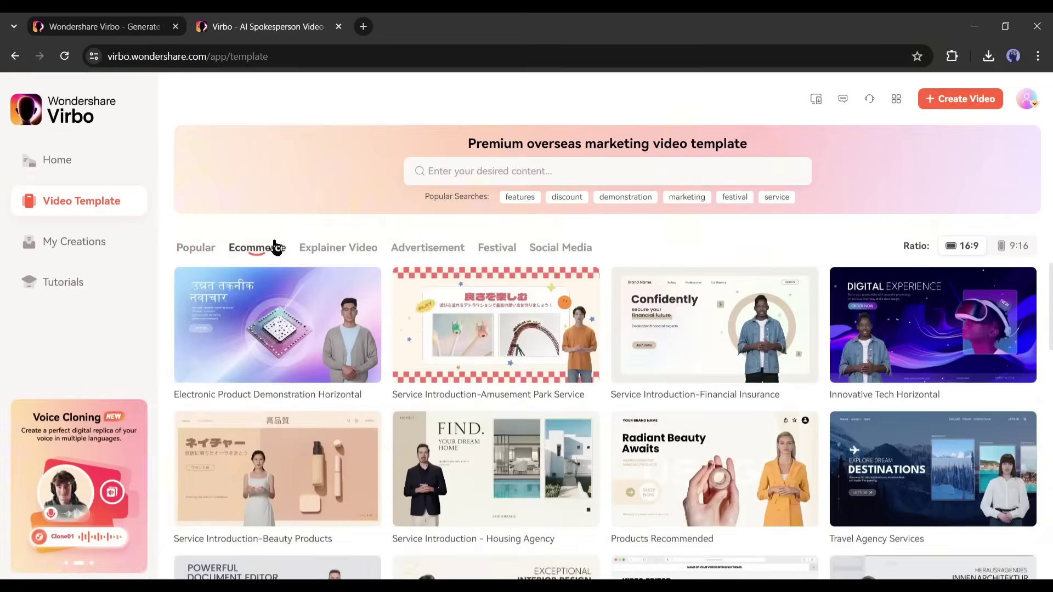
scroll(454, 371, "down", 3)
scroll(453, 371, "up", 3)
- View the Explainer Video, Advertisement, Festival and Social Media templates, then return to Popular
left_click(344, 249)
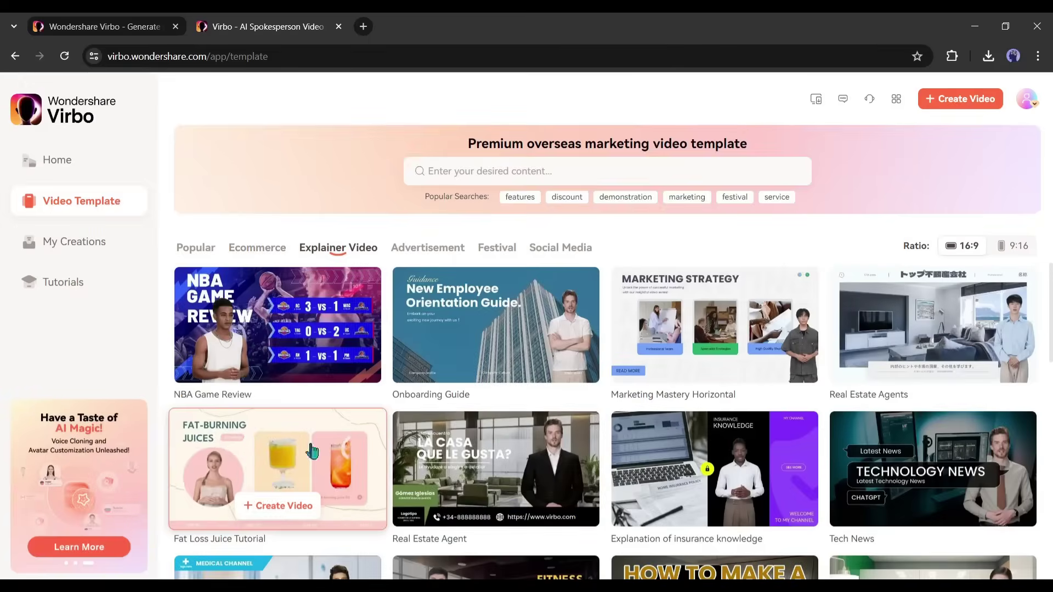
left_click(443, 252)
scroll(445, 447, "down", 3)
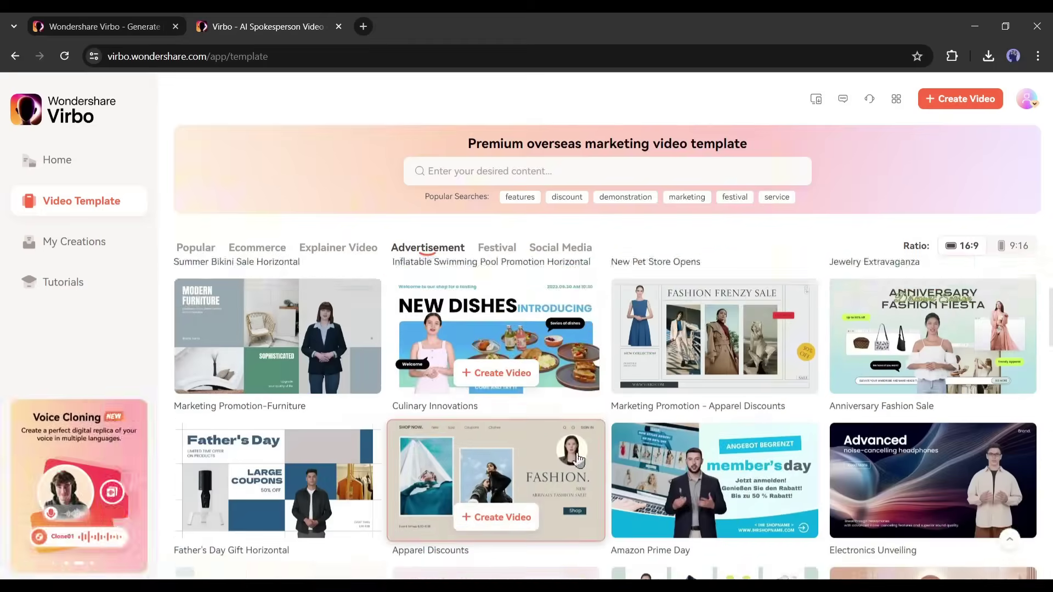
left_click(503, 249)
scroll(544, 484, "down", 8)
scroll(544, 471, "up", 8)
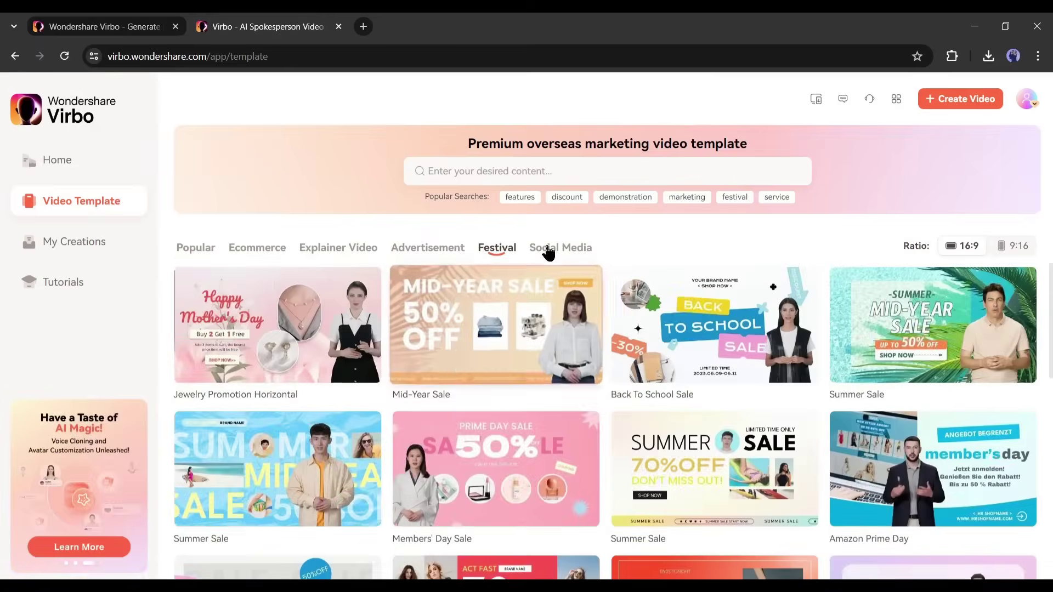
left_click(551, 249)
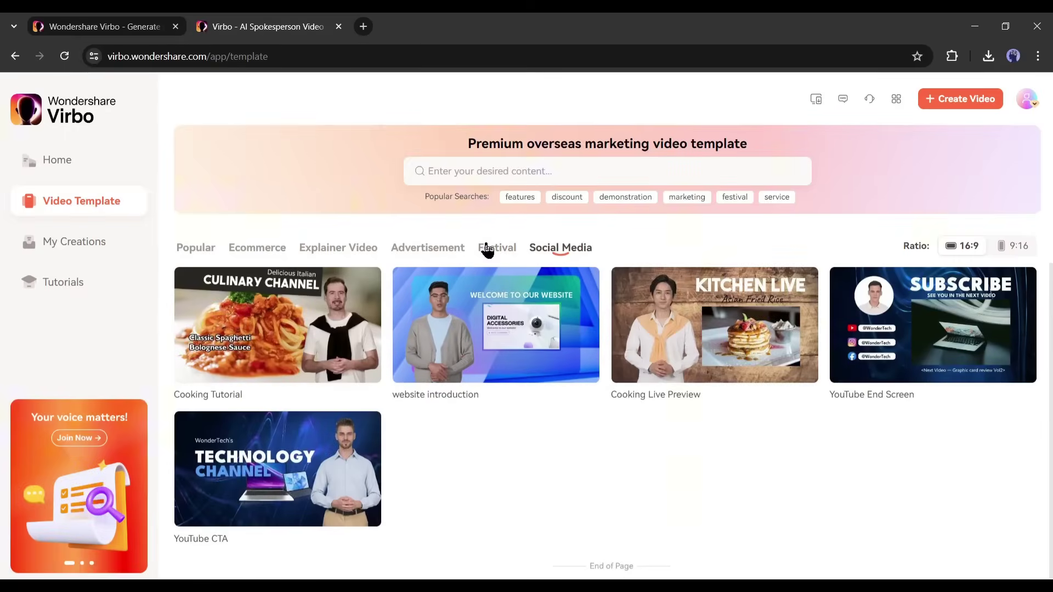
left_click(203, 252)
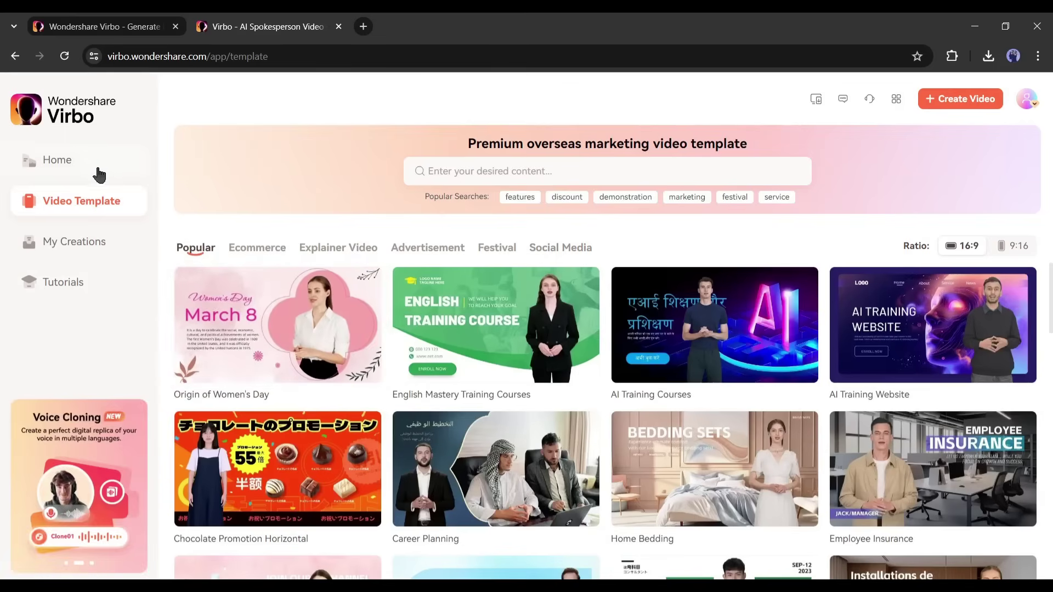
- Return to the app's Home page and scroll through the AI Avatar gallery
left_click(62, 164)
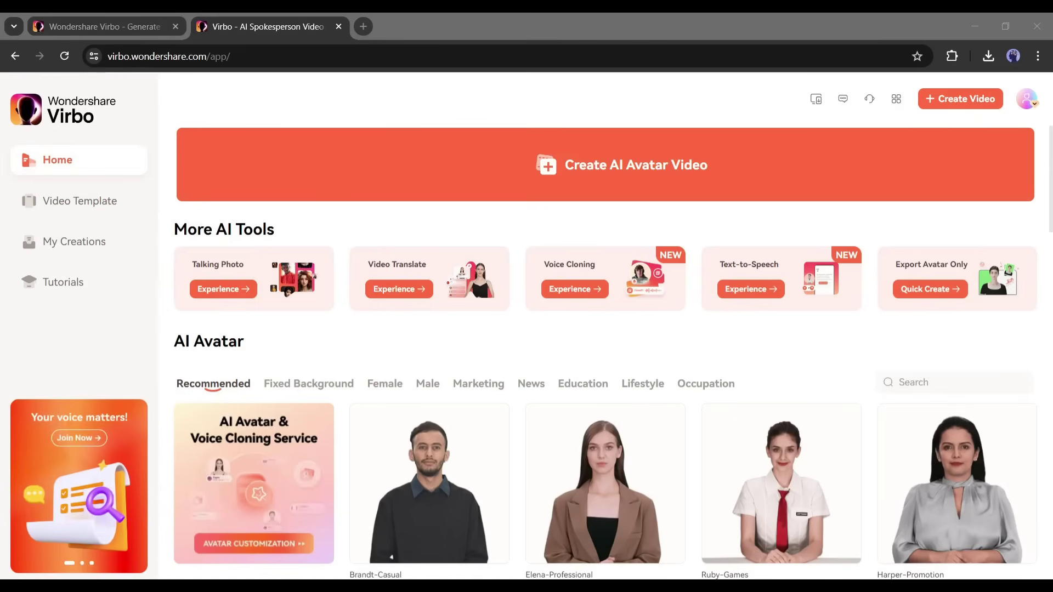
scroll(383, 529, "down", 5)
scroll(384, 529, "up", 2)
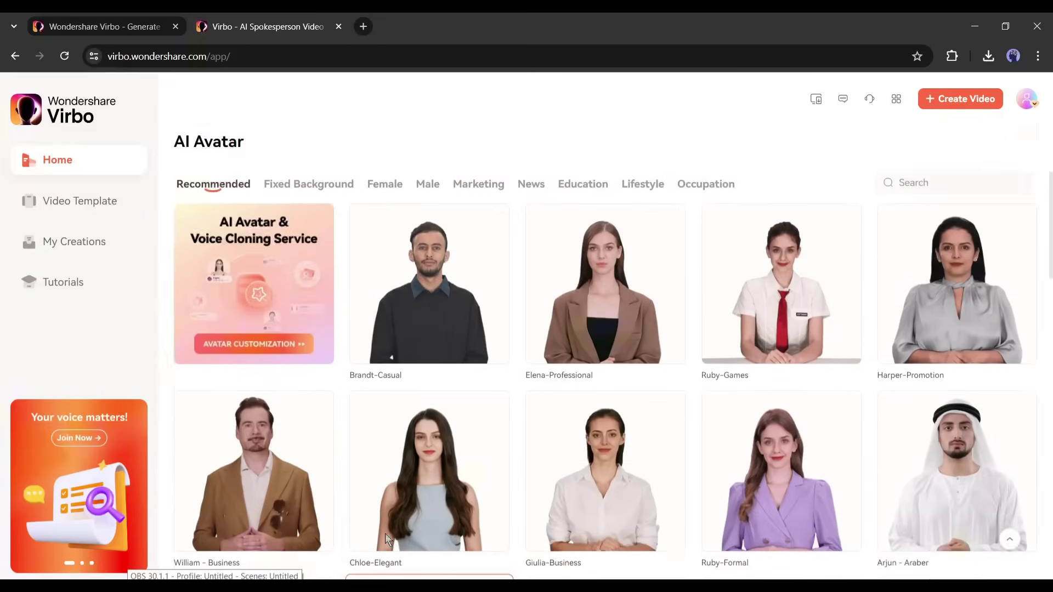
scroll(384, 532, "up", 4)
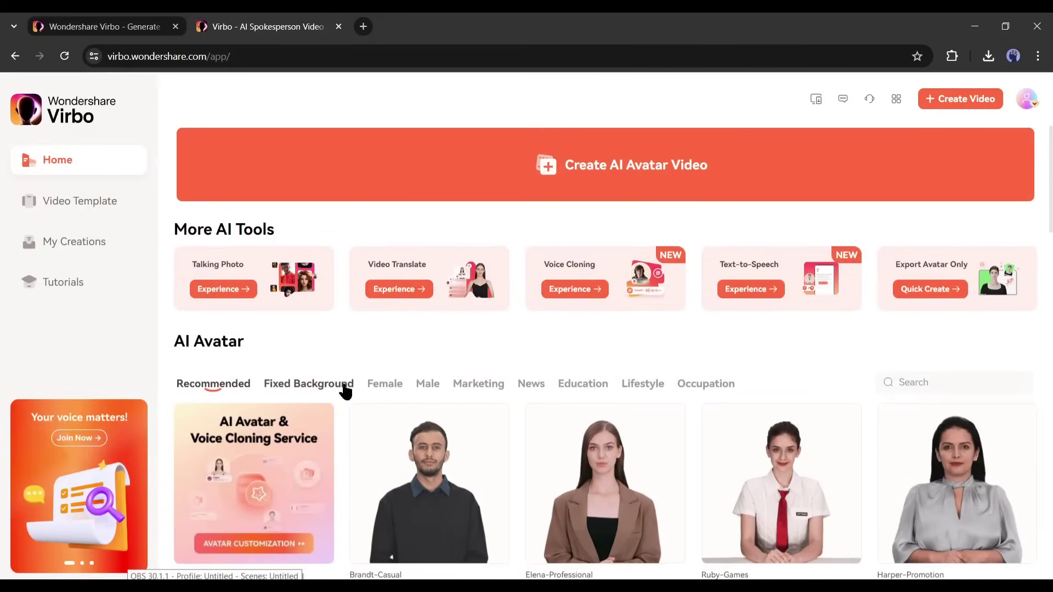
- Filter the avatars by Fixed Background, then by Female and Male
left_click(309, 384)
scroll(222, 419, "down", 1)
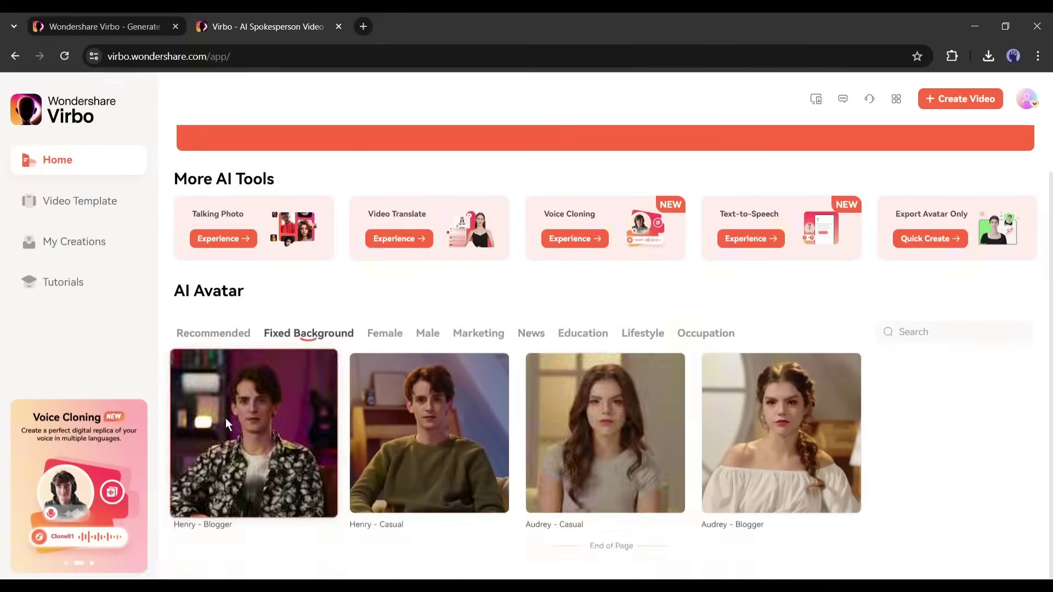
left_click(386, 335)
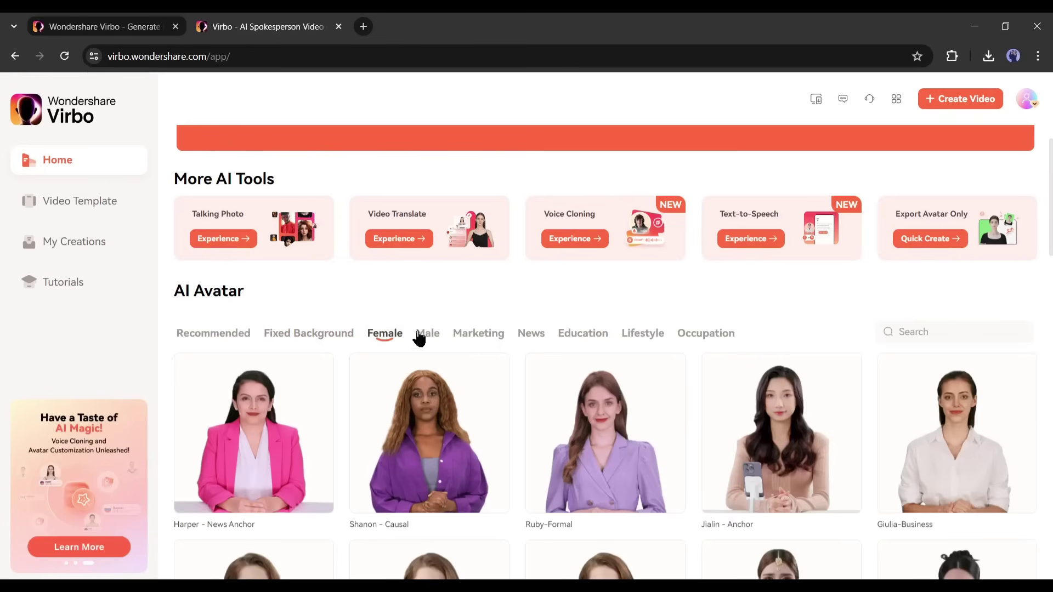
scroll(425, 347, "down", 3)
left_click(429, 198)
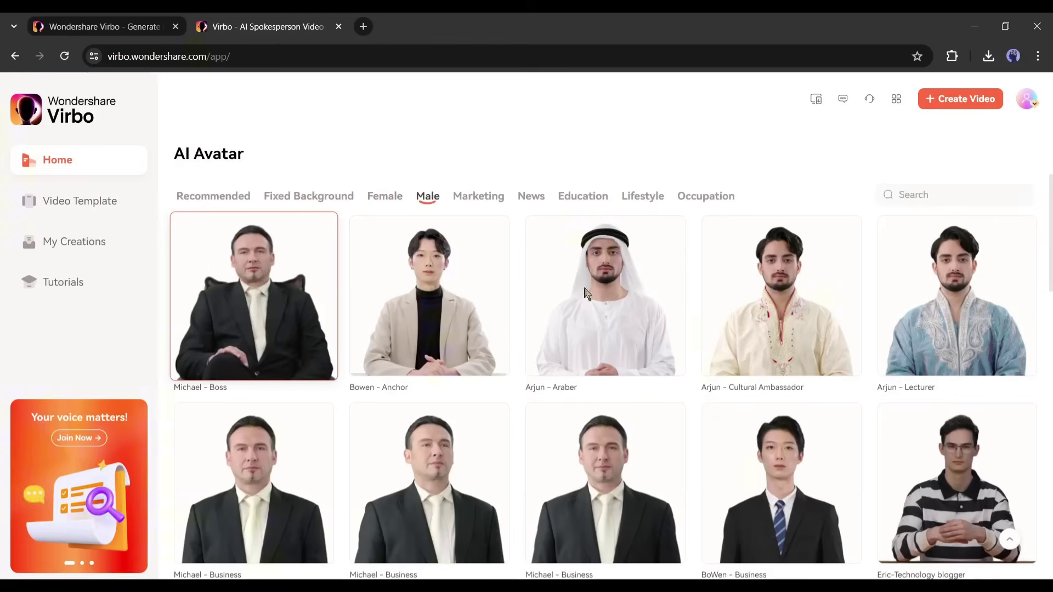
- Browse the Marketing, News, Education, Lifestyle and Occupation avatar categories, settling on News
left_click(500, 203)
left_click(535, 202)
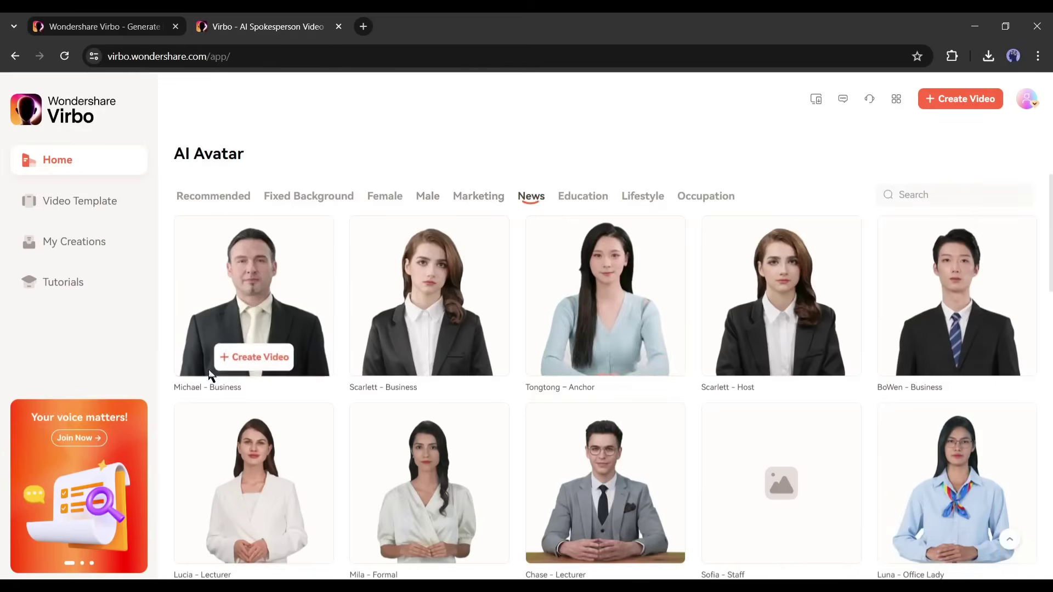
left_click(582, 208)
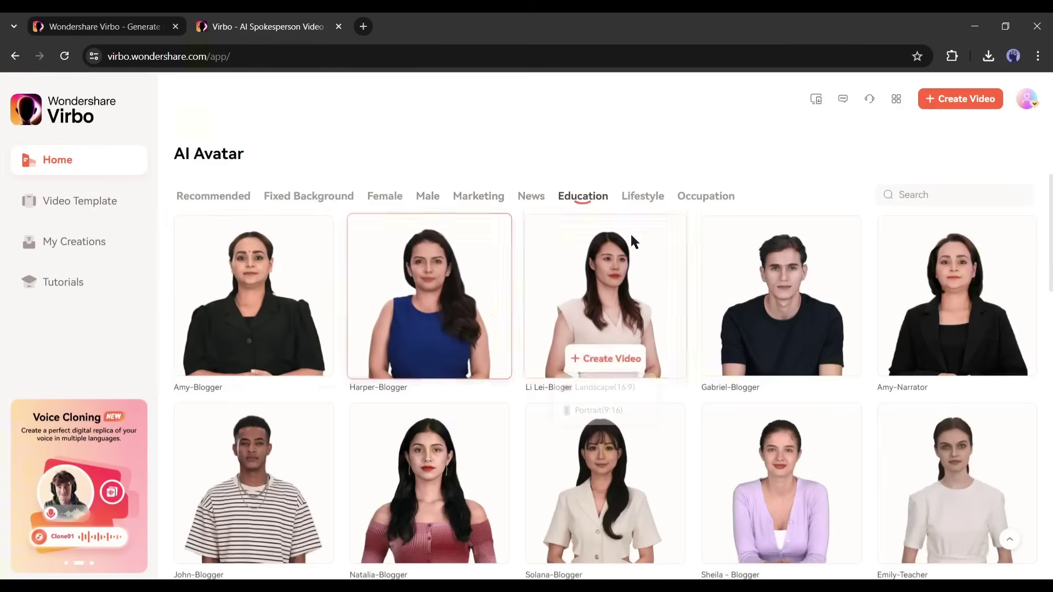
left_click(641, 199)
left_click(726, 197)
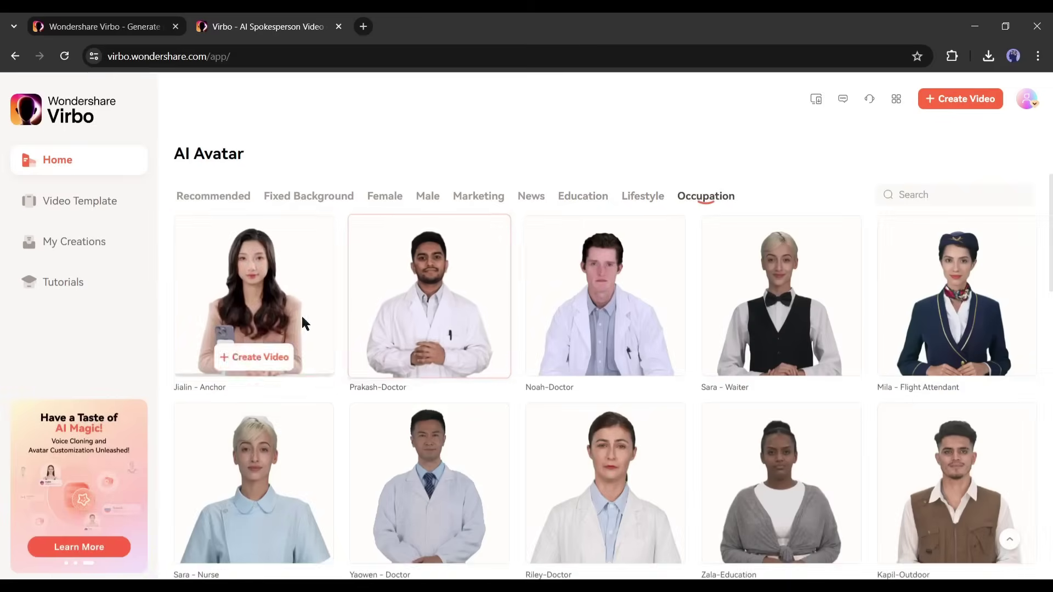
left_click(528, 204)
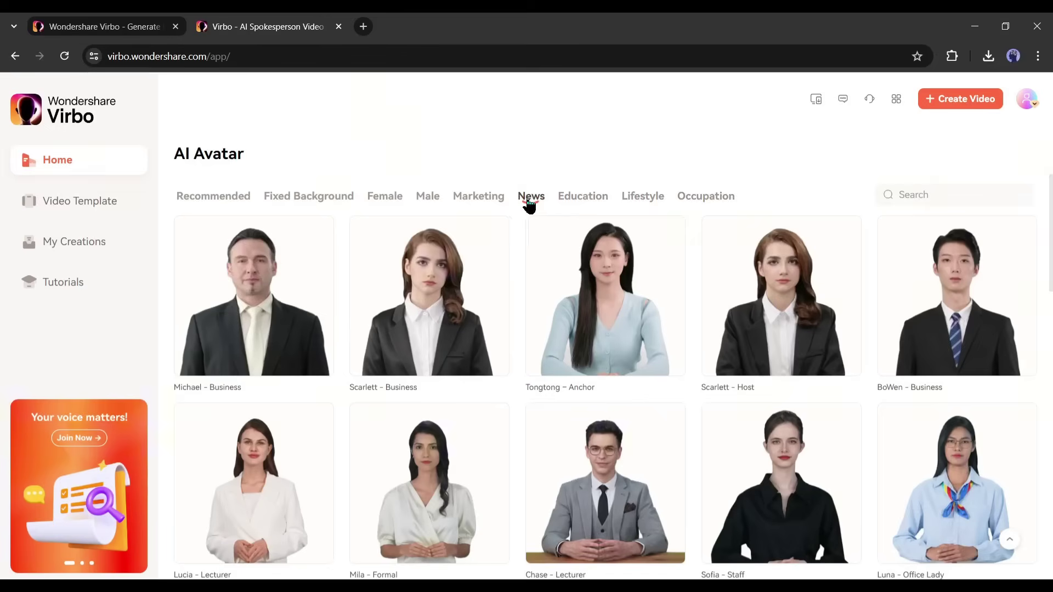
scroll(358, 373, "down", 5)
scroll(569, 413, "down", 8)
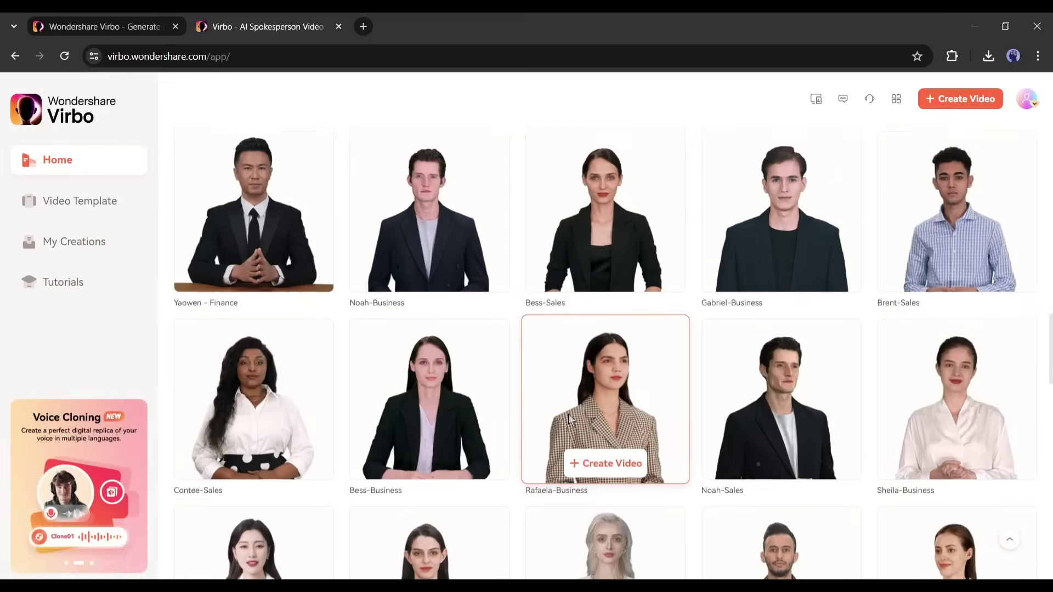
scroll(568, 413, "down", 5)
scroll(567, 417, "up", 15)
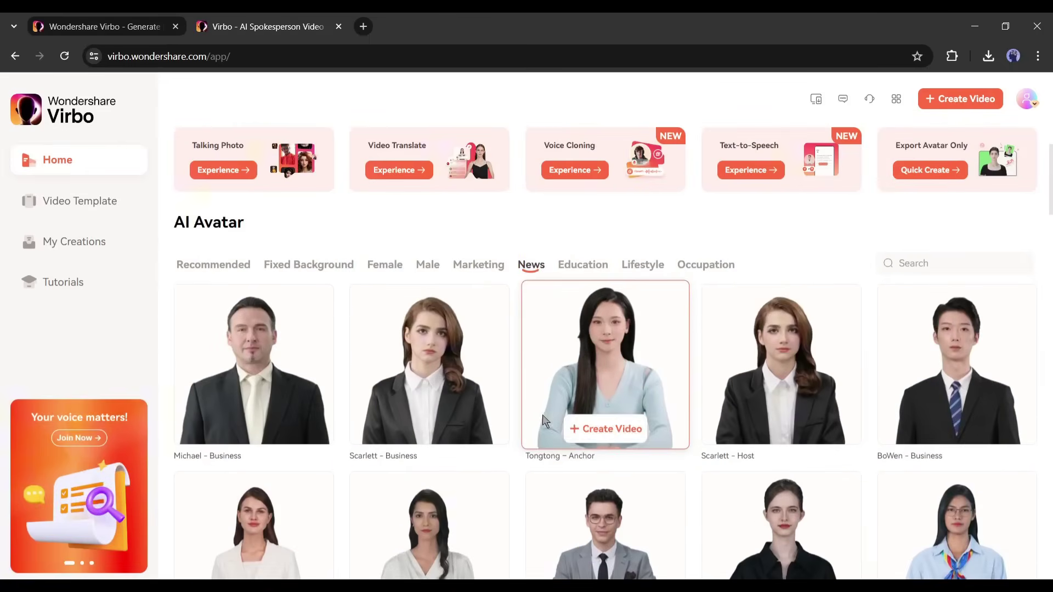
- Preview the Scarlett - Business avatar and create a landscape video project with it
left_click(468, 374)
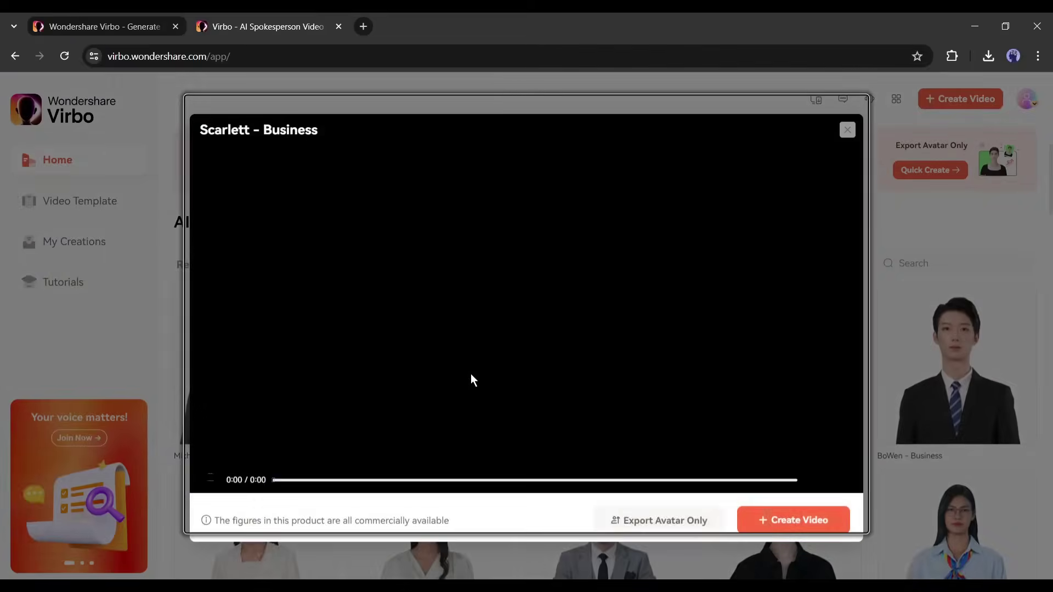
scroll(325, 285, "down", 2)
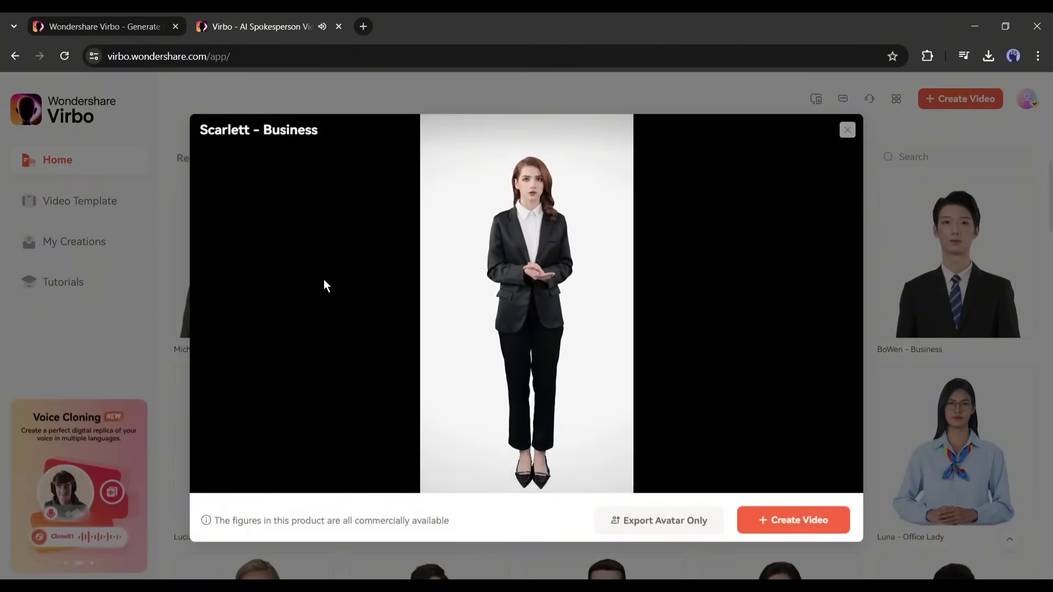
mouse_move(768, 519)
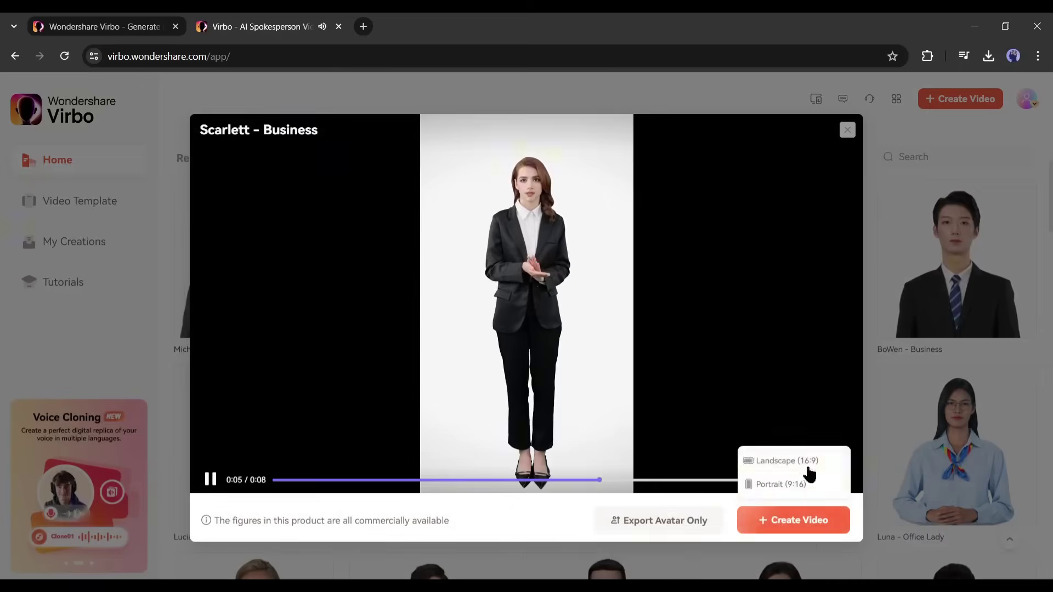
left_click(779, 485)
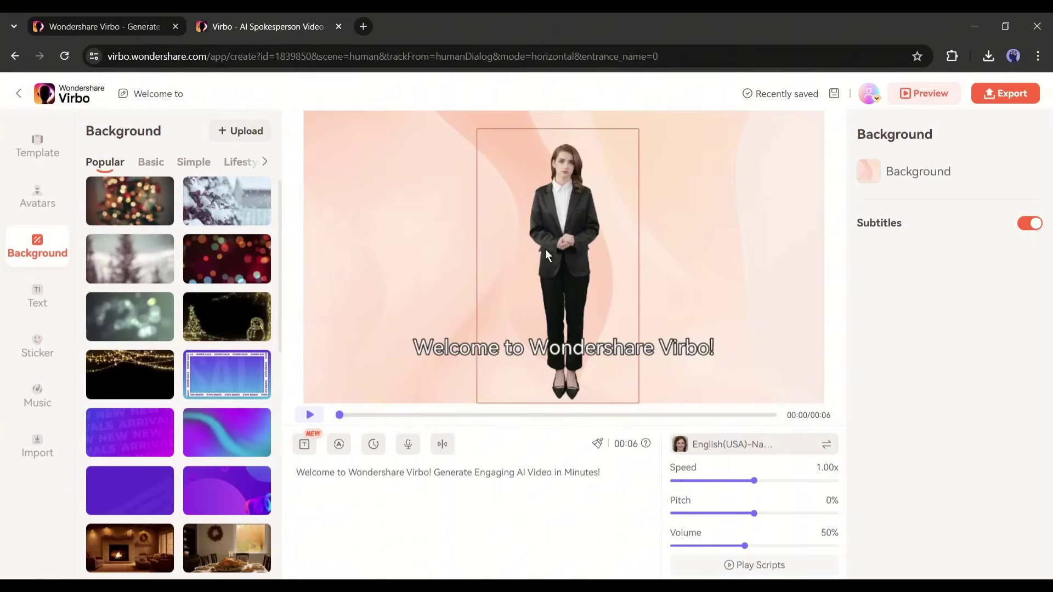
- Turn subtitles off and clear the 'Welcome to Wondershare Virbo!' placeholder script
left_click(1029, 224)
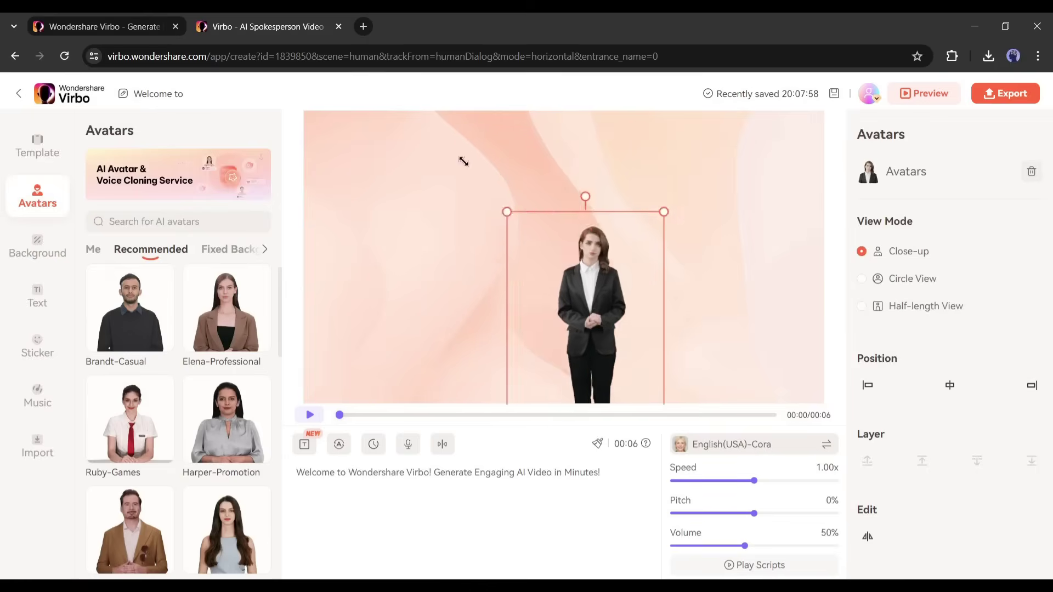
left_click(593, 253)
left_click(390, 484)
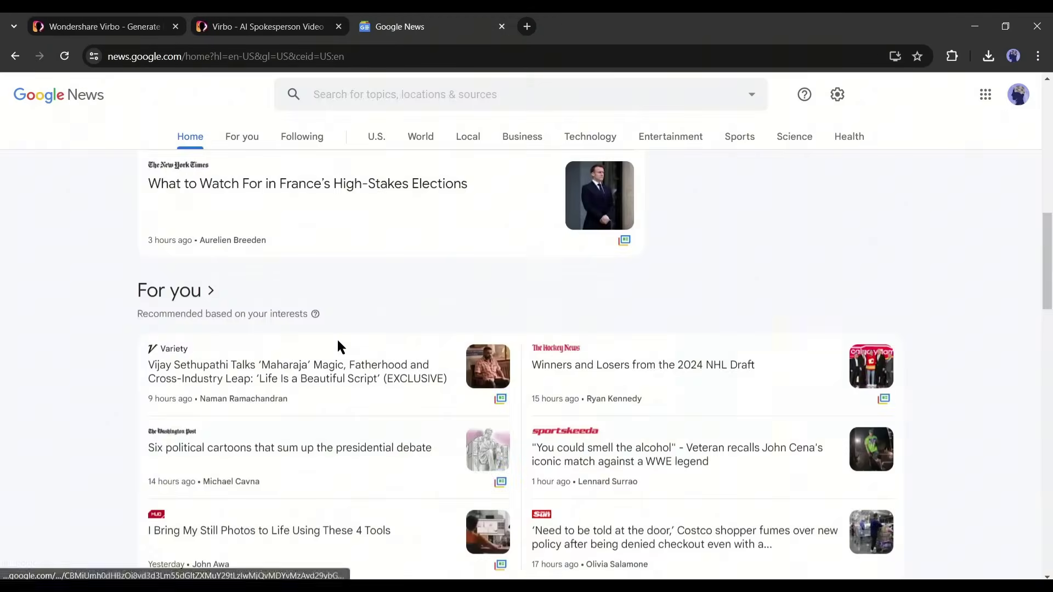
scroll(337, 338, "down", 5)
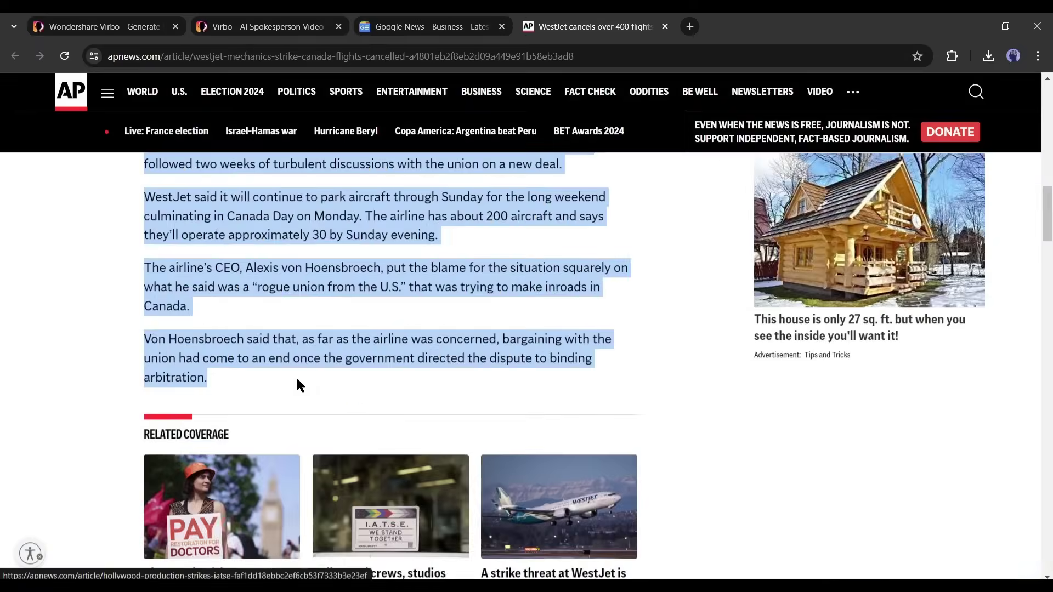
- In a new ChatGPT tab, paste the copied WestJet AP article and send it
key("ctrl+t")
type("cha")
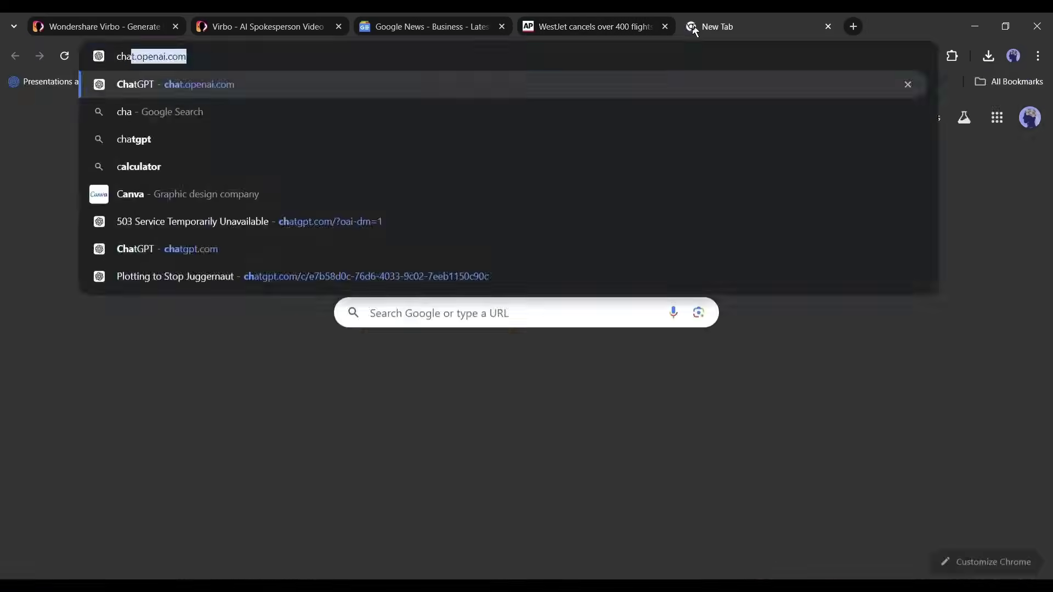
key("Return")
key("ctrl+v")
key("Return")
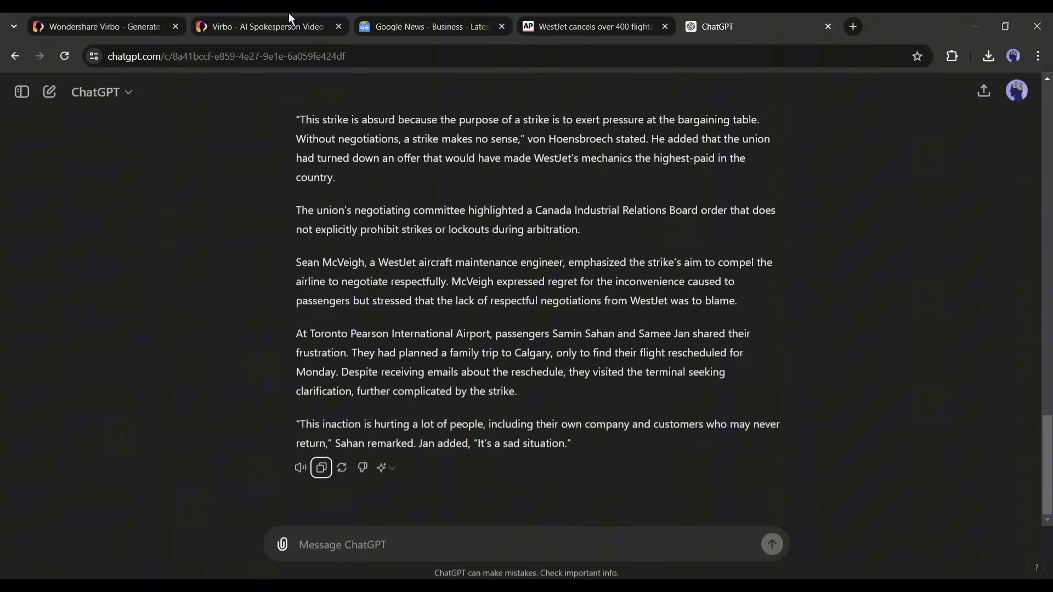
- Back in the Virbo editor, replace the script with the WestJet strike article
left_click(287, 19)
key("ctrl+a")
key("ctrl+v")
scroll(449, 521, "up", 10)
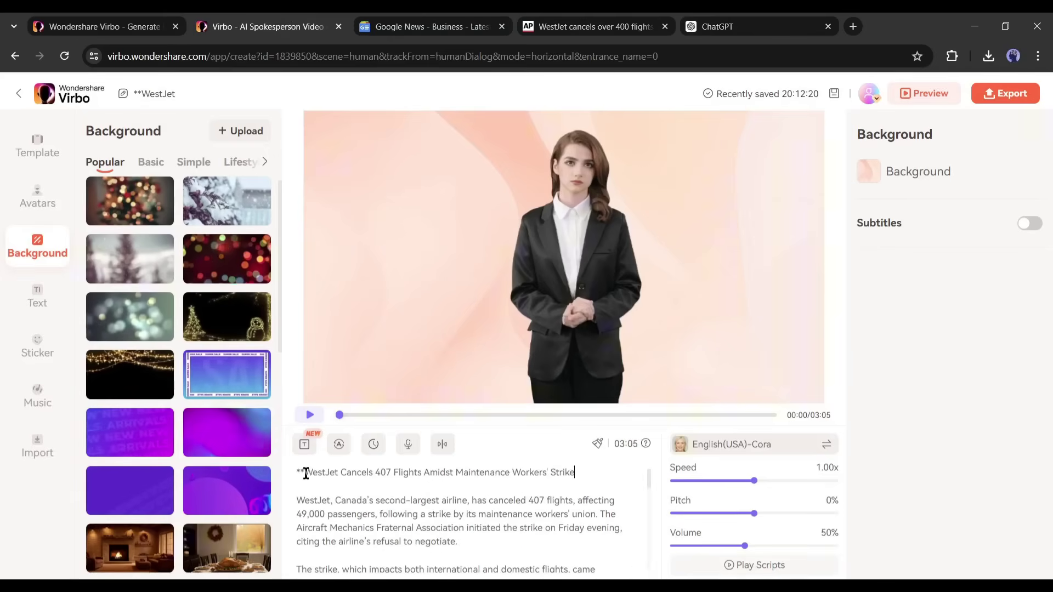
left_click(304, 445)
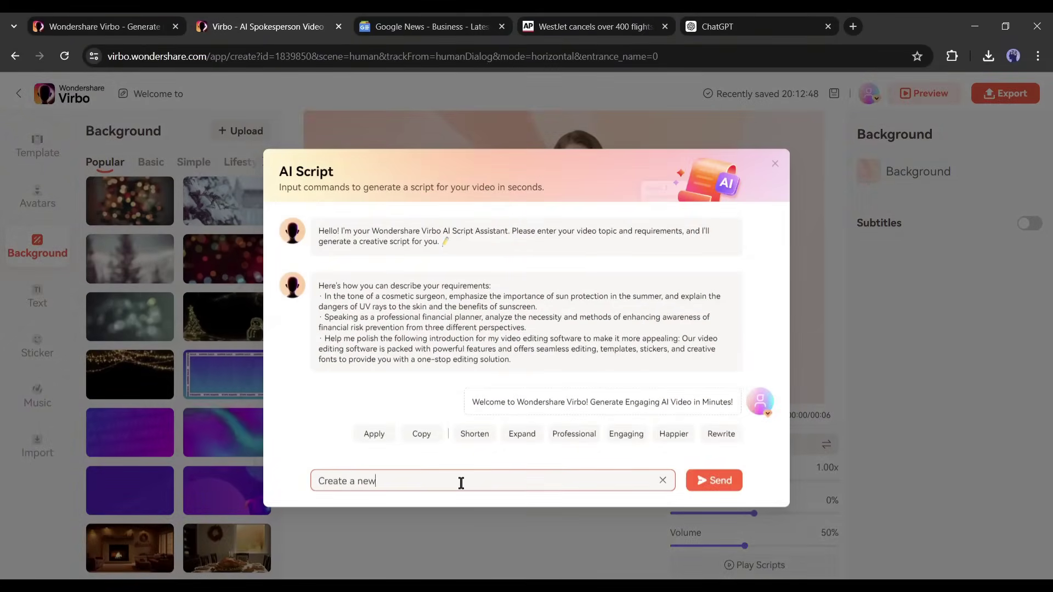
type("NFL")
key("Return")
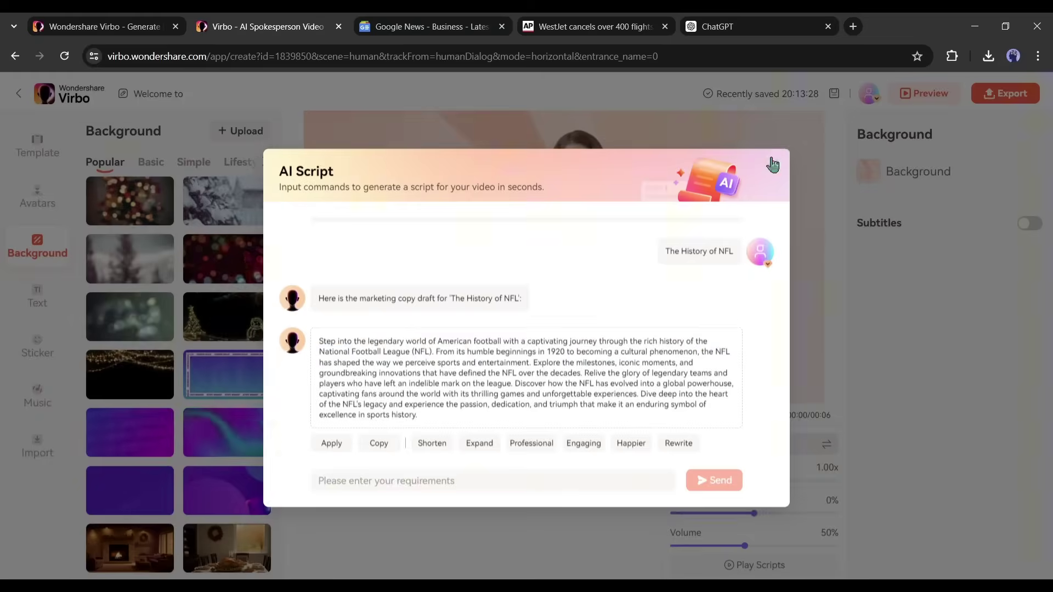
left_click(775, 163)
left_click(408, 447)
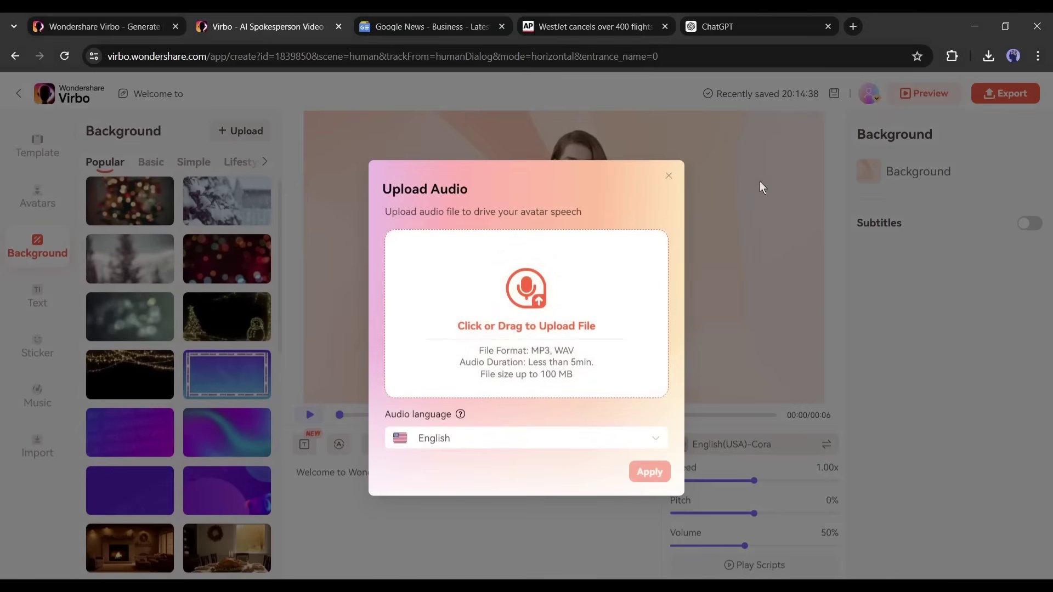
left_click(667, 179)
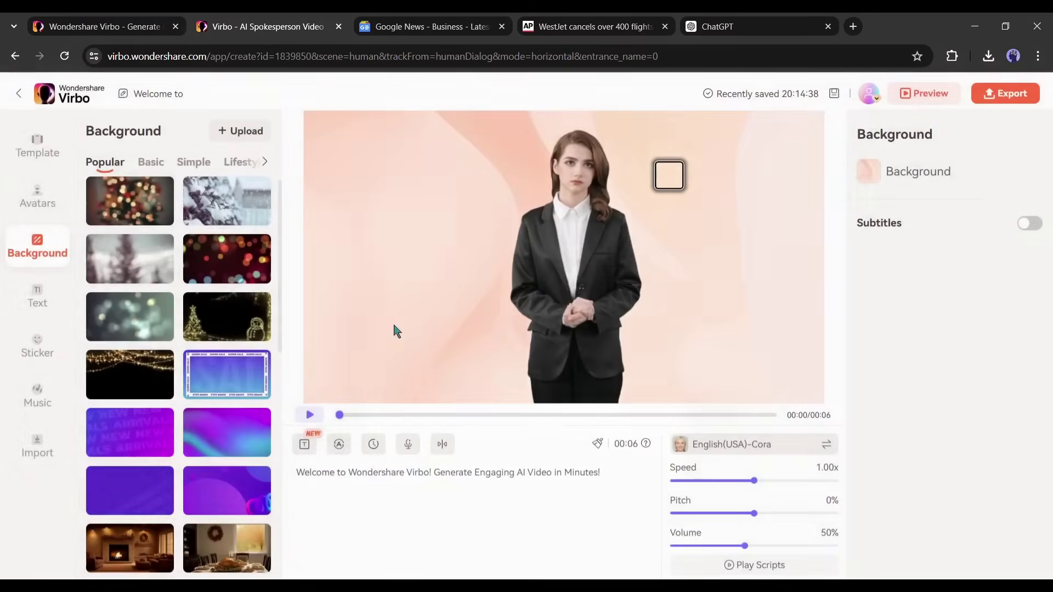
left_click(339, 445)
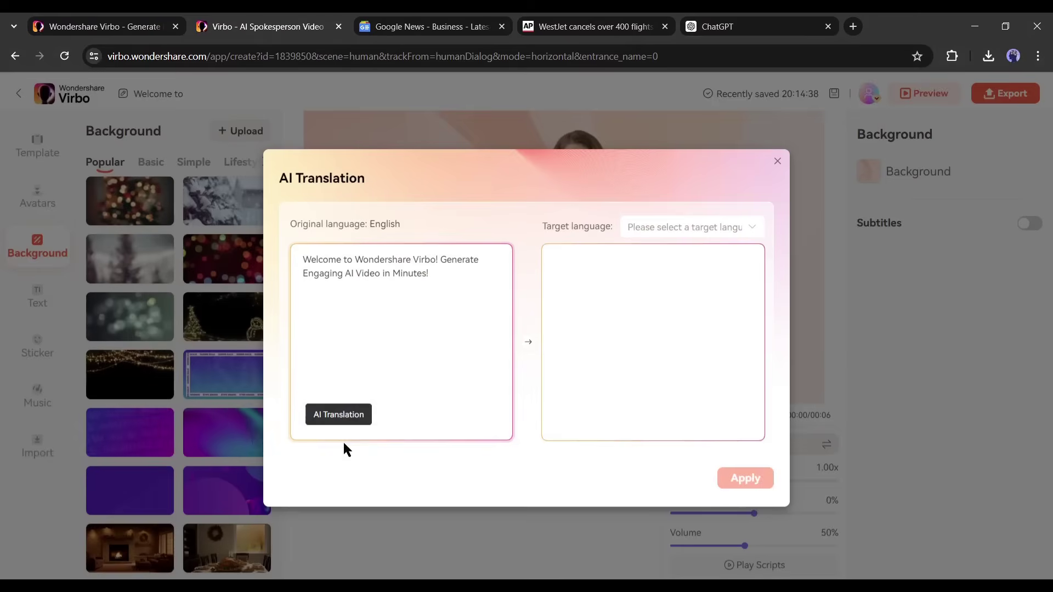
key("ctrl+a")
key("ctrl+v")
scroll(680, 377, "down", 3)
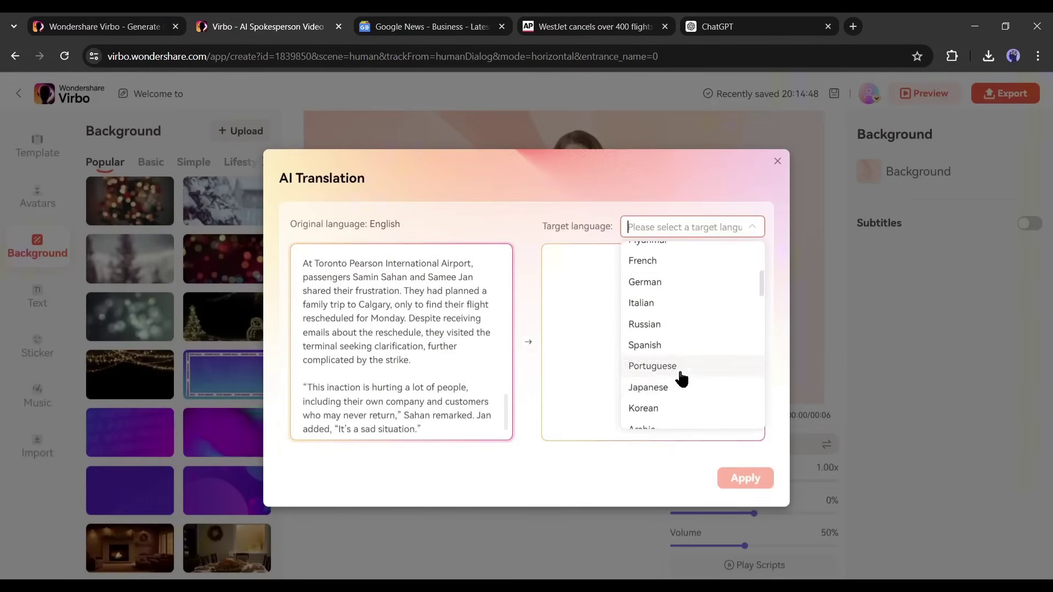
left_click(680, 375)
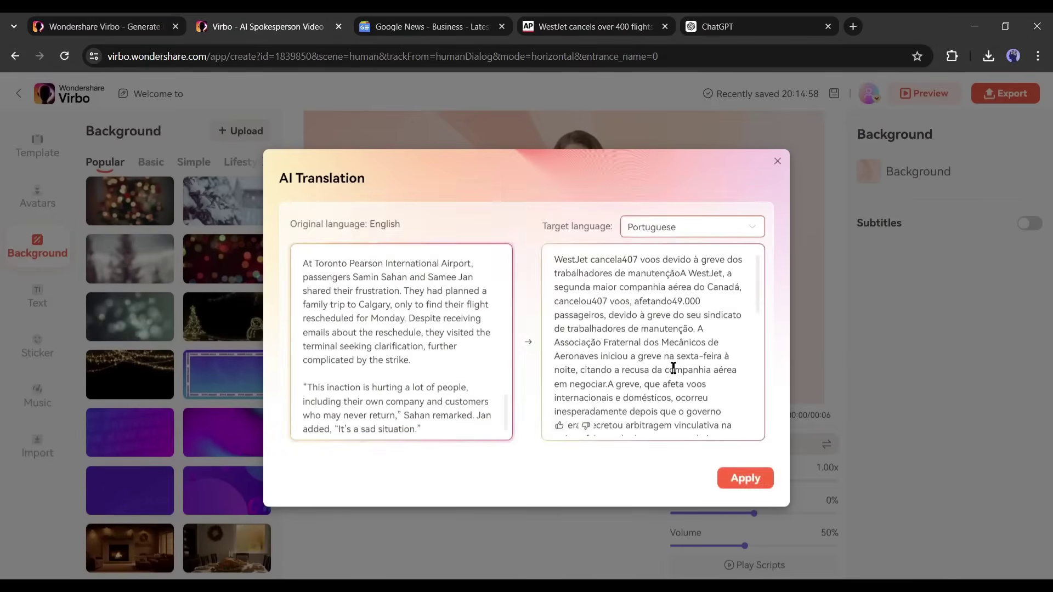
scroll(652, 351, "down", 5)
scroll(657, 362, "up", 10)
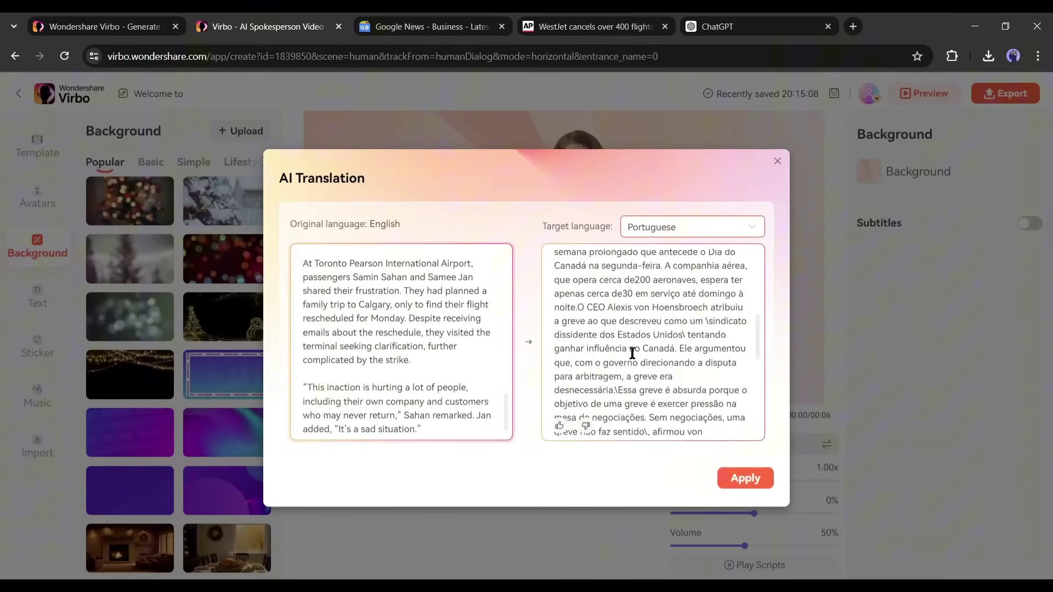
left_click(777, 161)
scroll(455, 501, "up", 5)
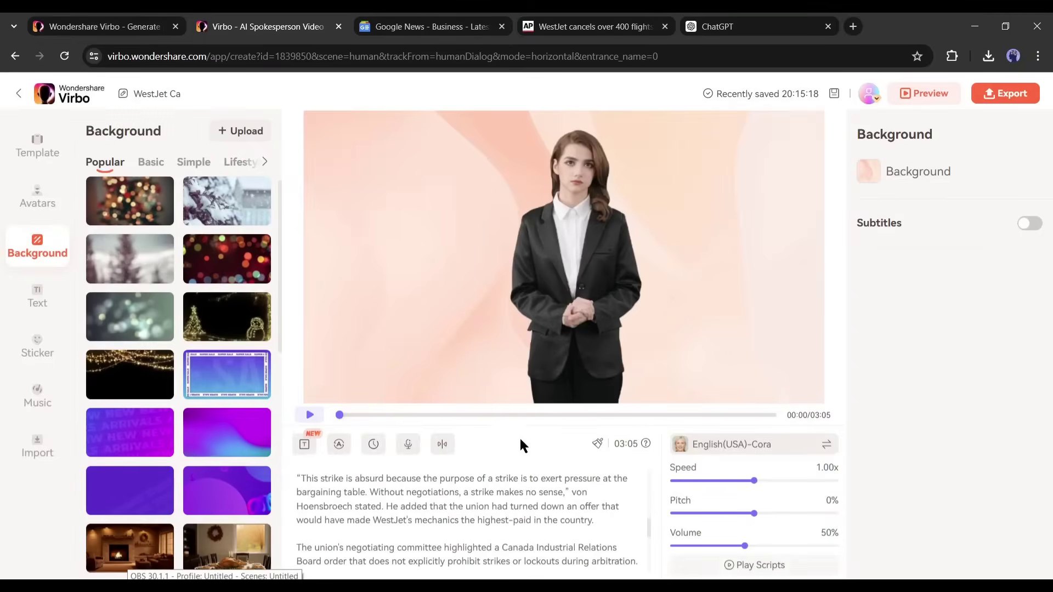
scroll(545, 488, "up", 5)
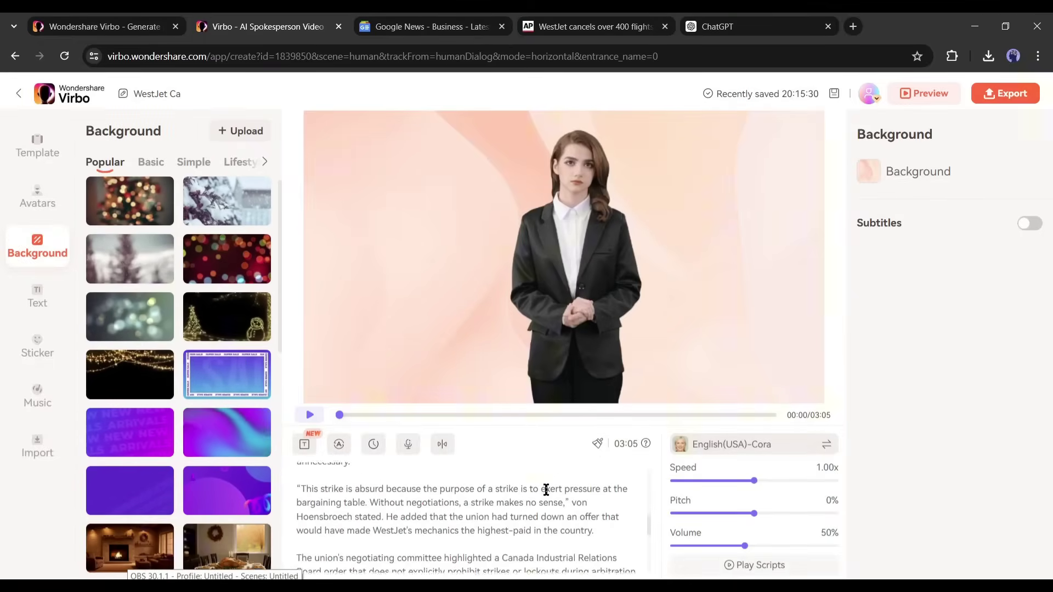
- Open the Voiceover voice list and scroll through the available voices
left_click(793, 447)
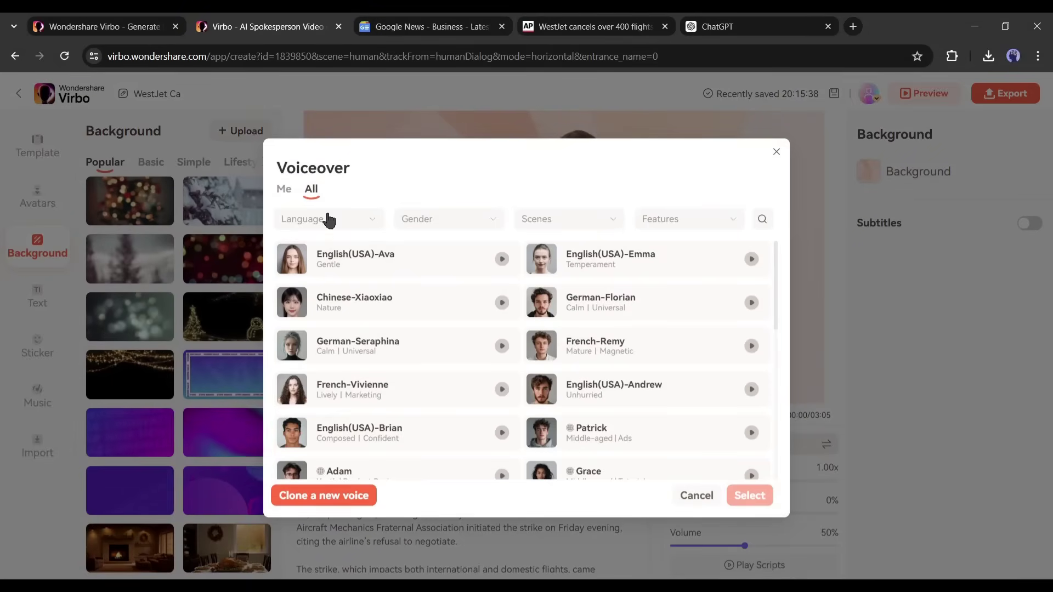
scroll(526, 357, "down", 5)
scroll(527, 356, "up", 5)
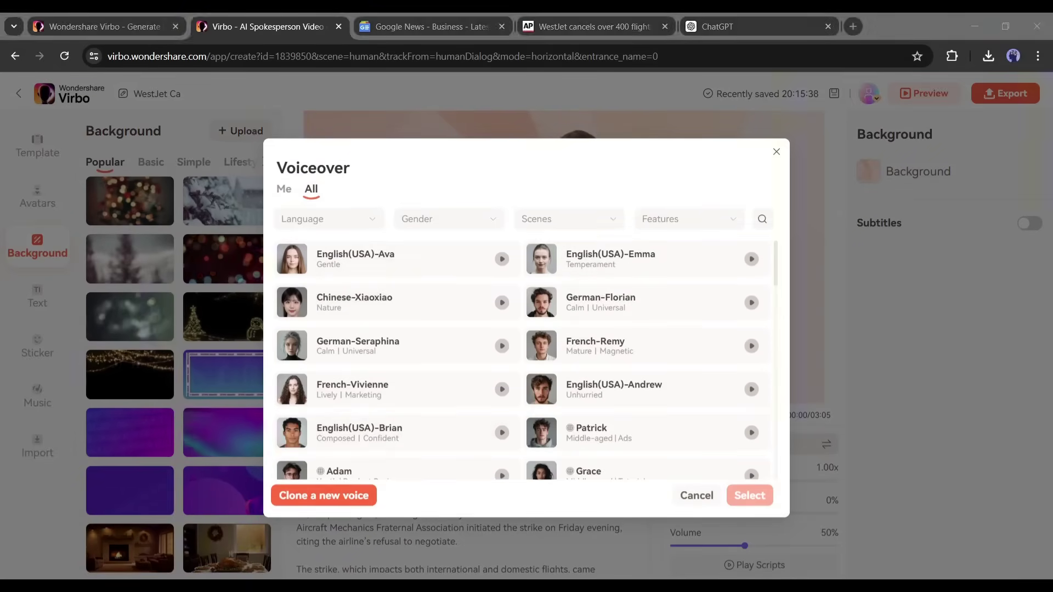
scroll(551, 432, "down", 5)
scroll(551, 432, "down", 10)
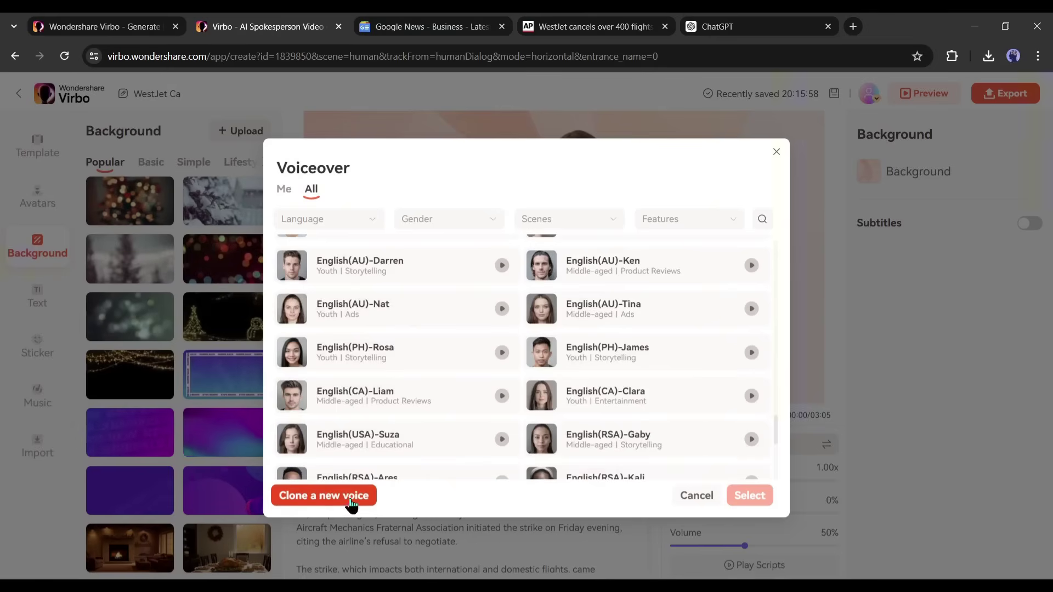
- Start a voice clone upload, then cancel it
left_click(324, 498)
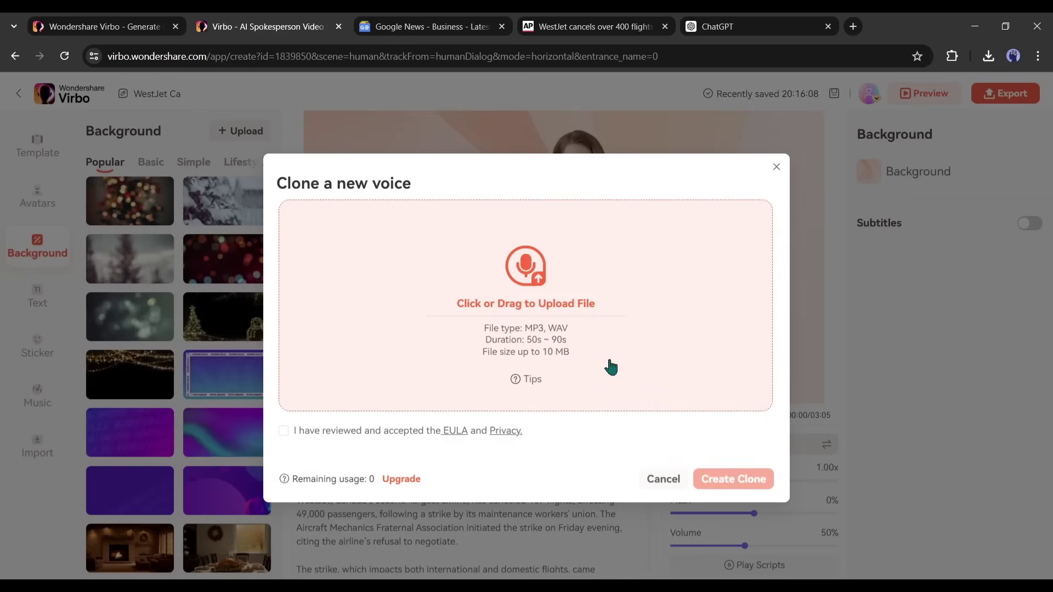
left_click(652, 481)
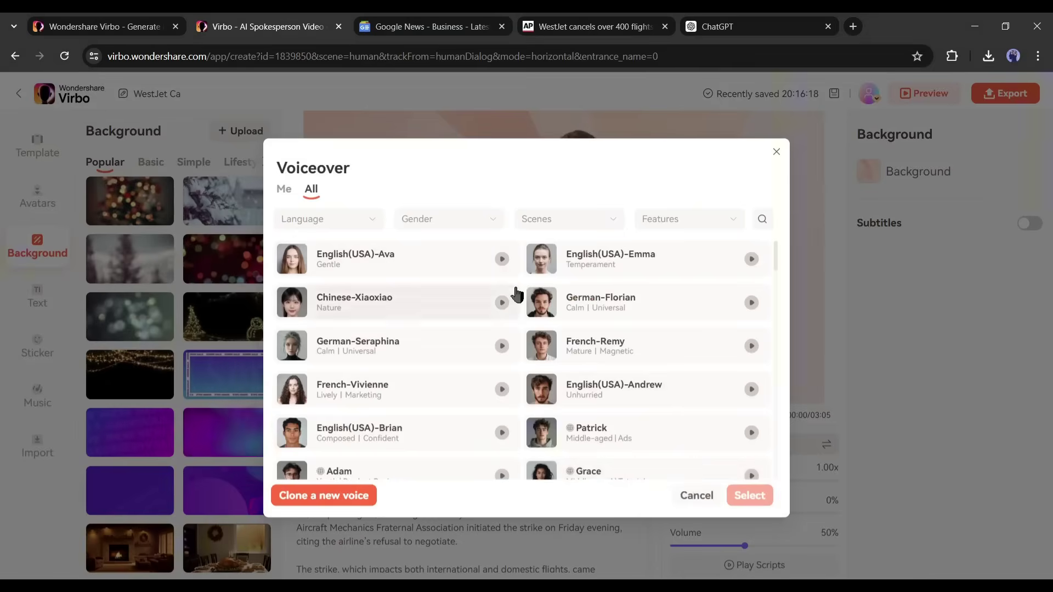
scroll(442, 331, "down", 4)
scroll(510, 429, "up", 4)
- Filter the voices to English language and Female gender
left_click(329, 218)
scroll(337, 343, "down", 3)
left_click(336, 351)
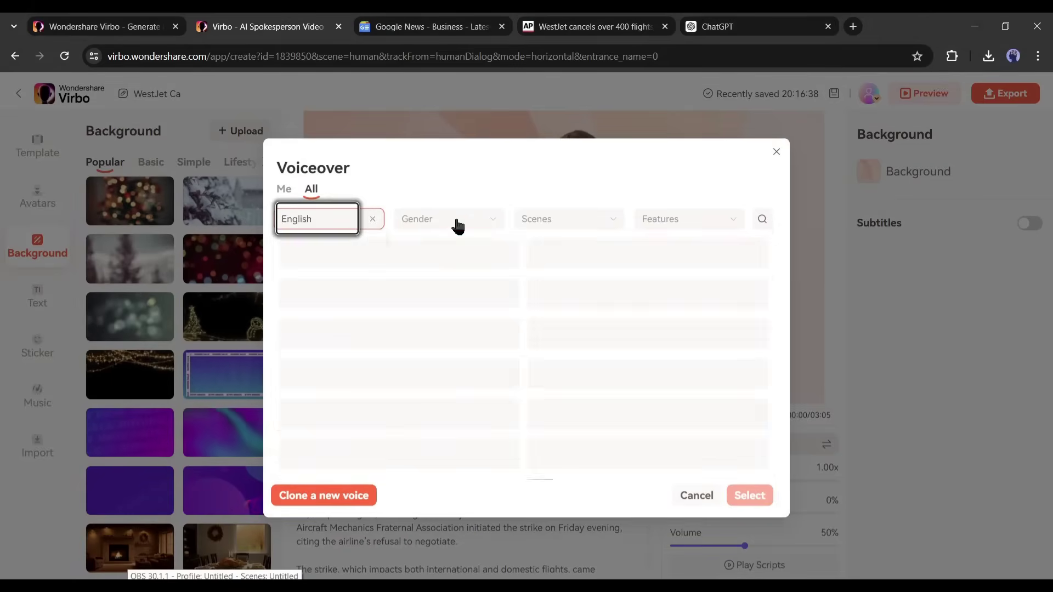
left_click(459, 222)
left_click(435, 270)
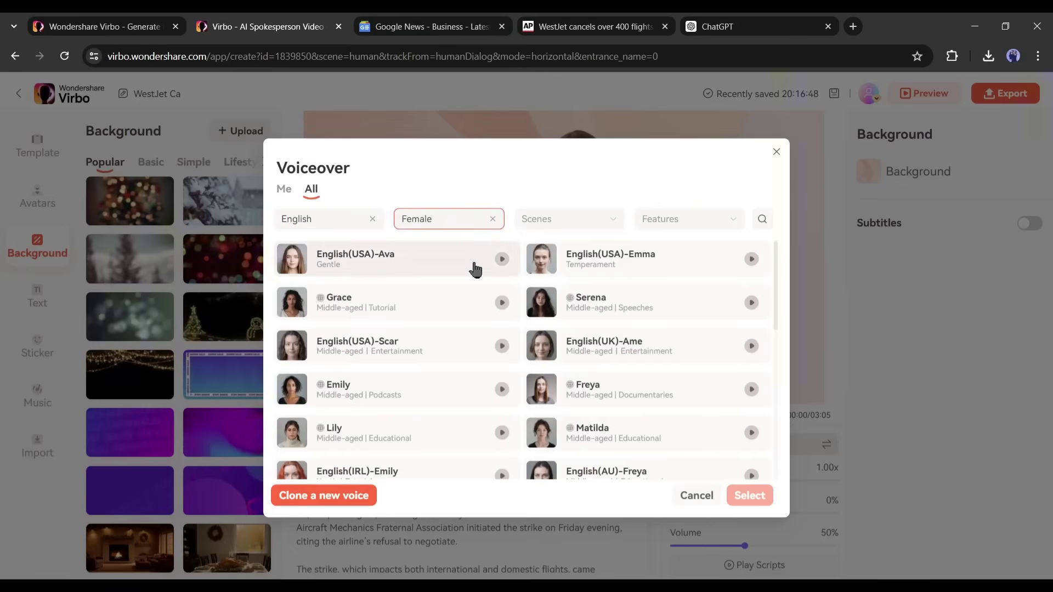
- Preview the English(USA)-Ava, Lily and other voice samples, then select English(USA)-Emma
left_click(501, 259)
scroll(470, 371, "down", 1)
left_click(501, 363)
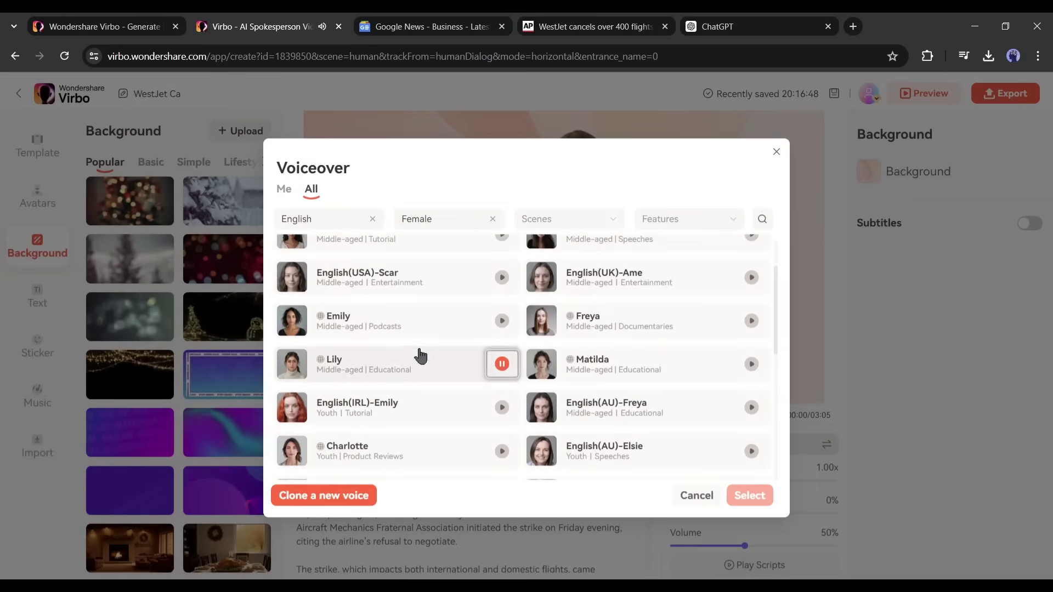
scroll(751, 379, "down", 2)
left_click(749, 379)
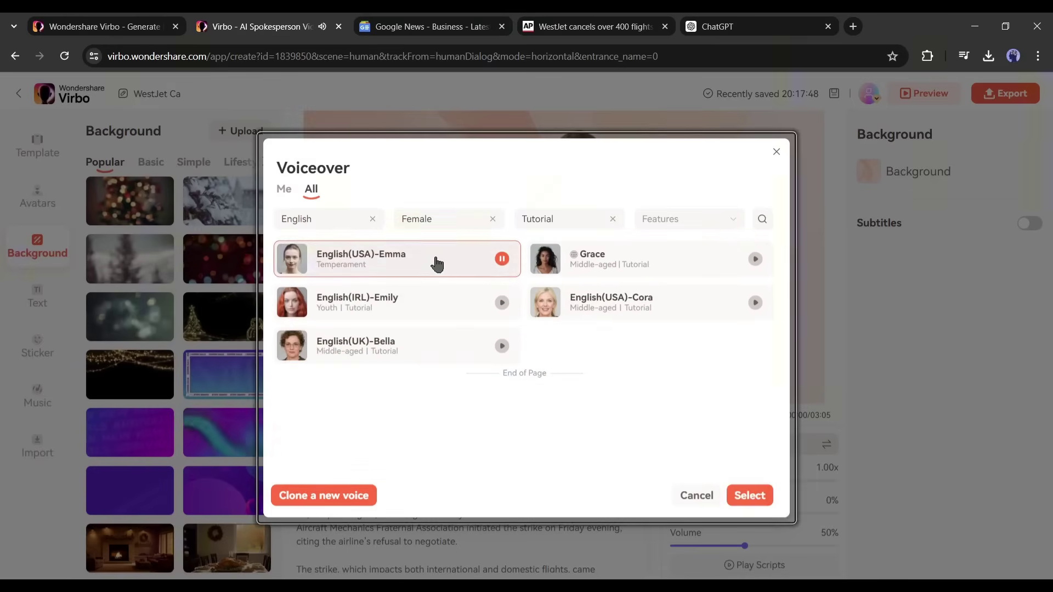
left_click(749, 496)
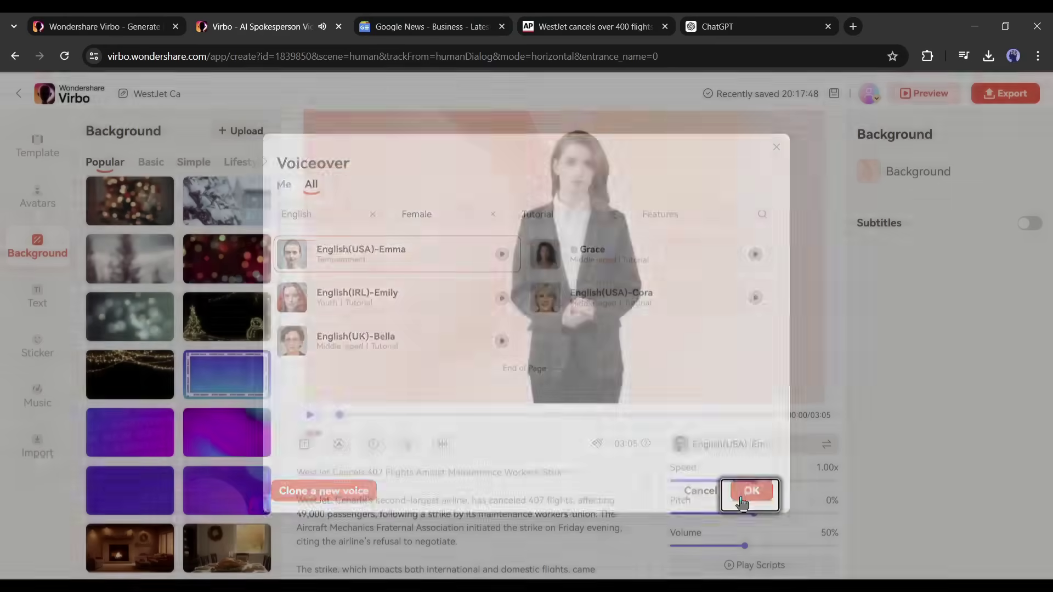
left_click(728, 565)
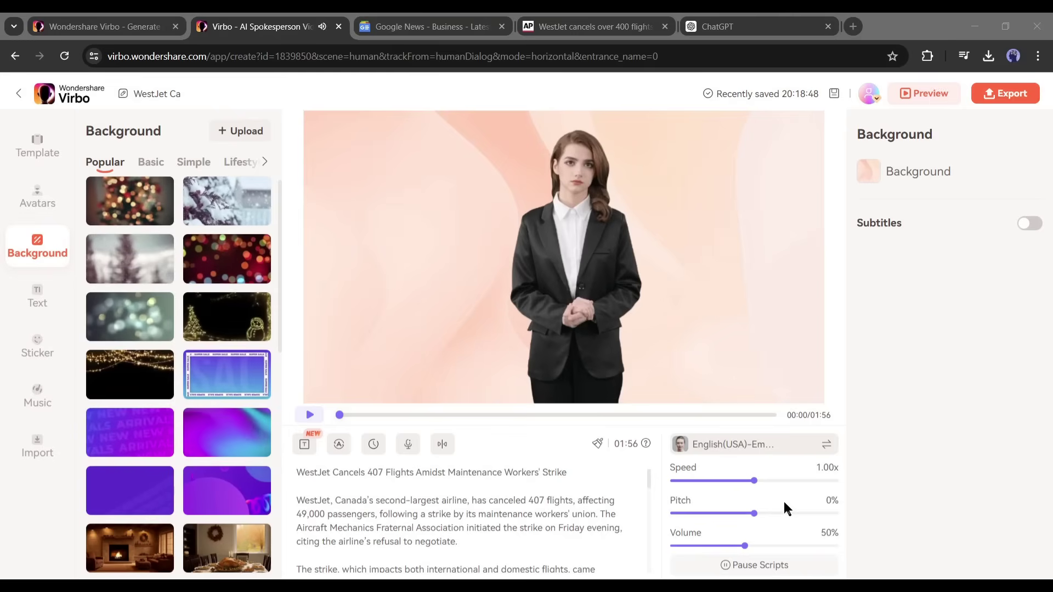
left_click(729, 564)
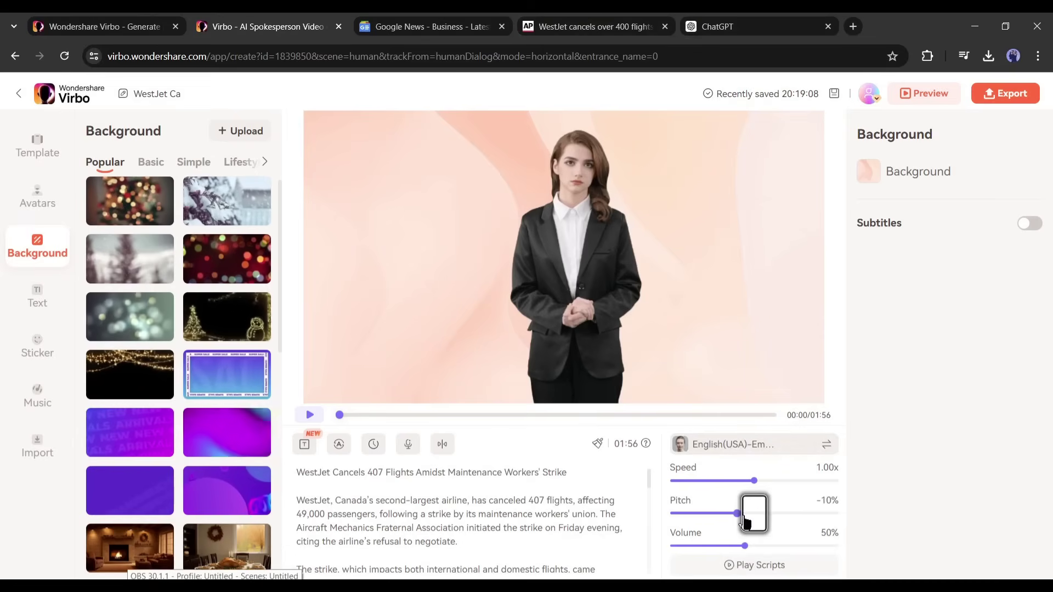
left_click_drag(752, 481, 735, 482)
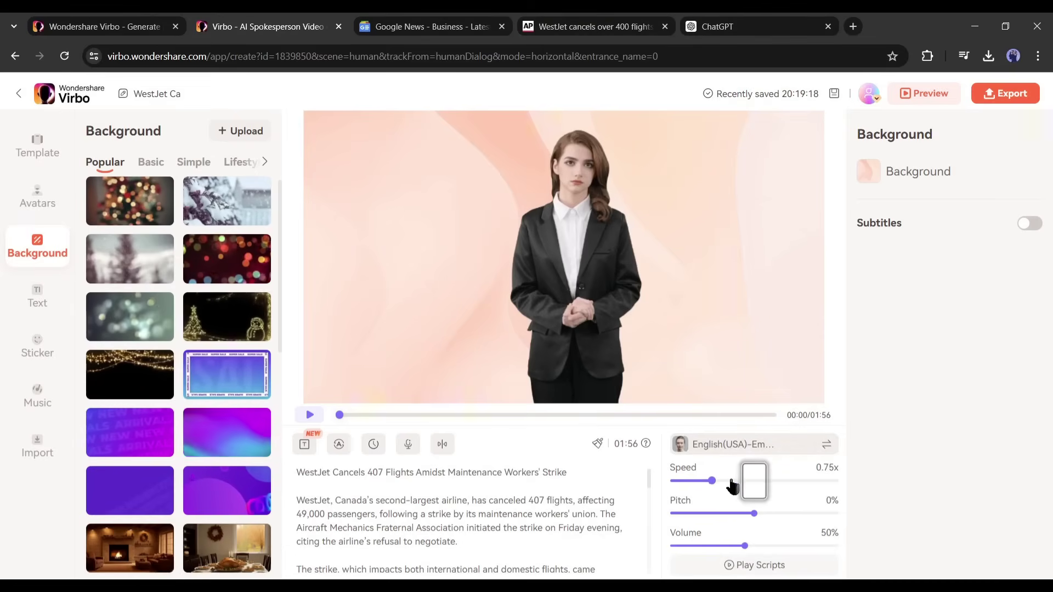
scroll(465, 479, "down", 2)
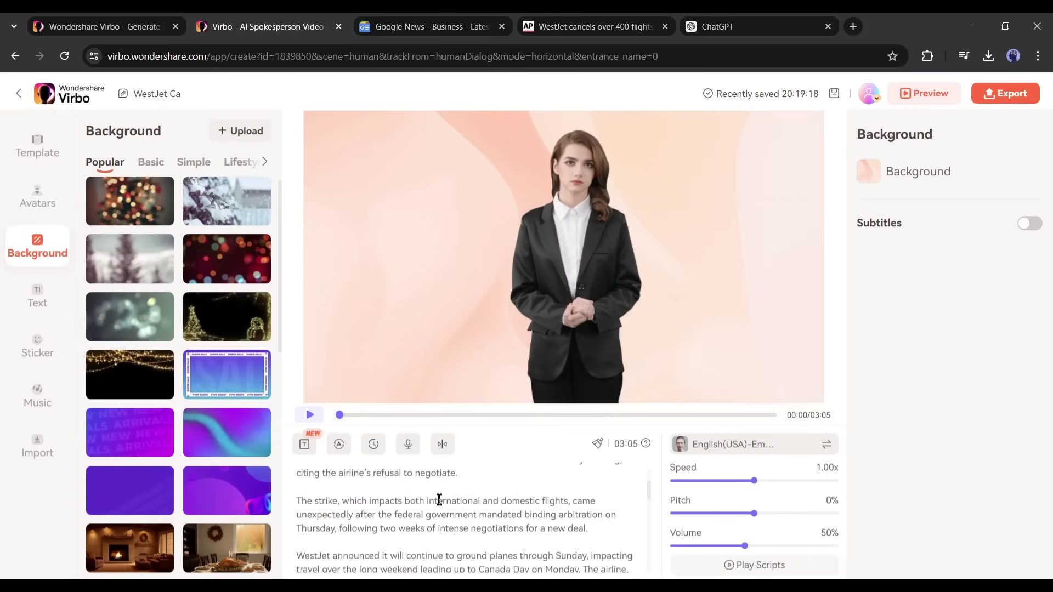
left_click(373, 444)
left_click(362, 471)
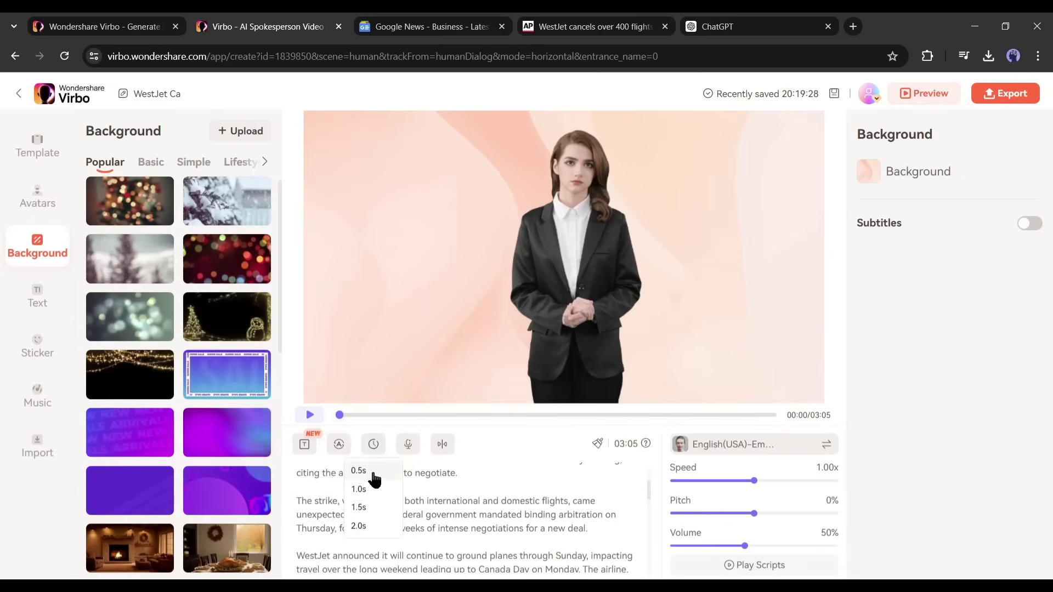
scroll(590, 508, "down", 3)
scroll(590, 508, "up", 3)
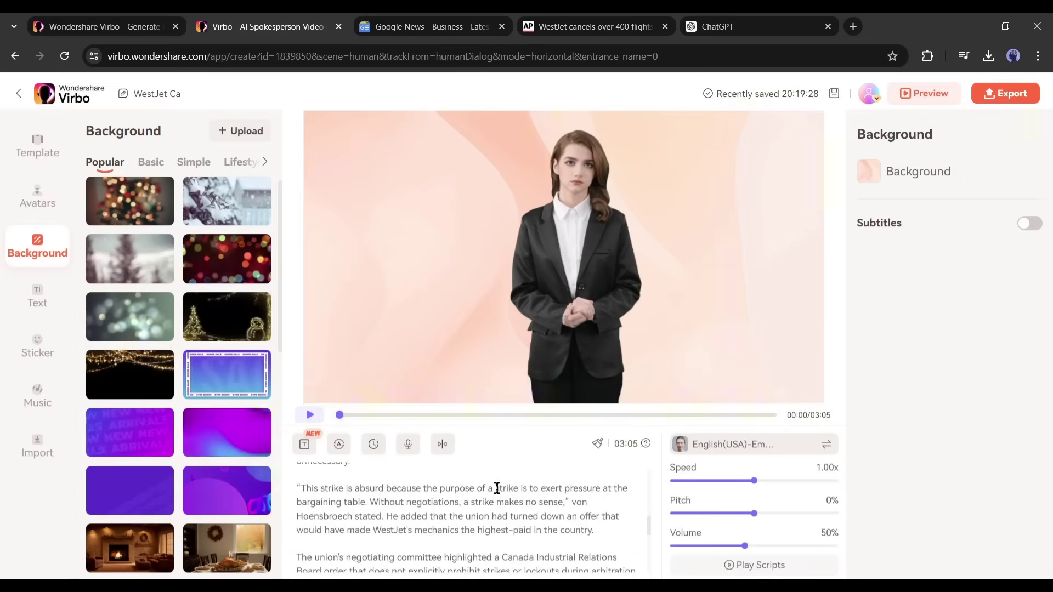
scroll(493, 486, "up", 5)
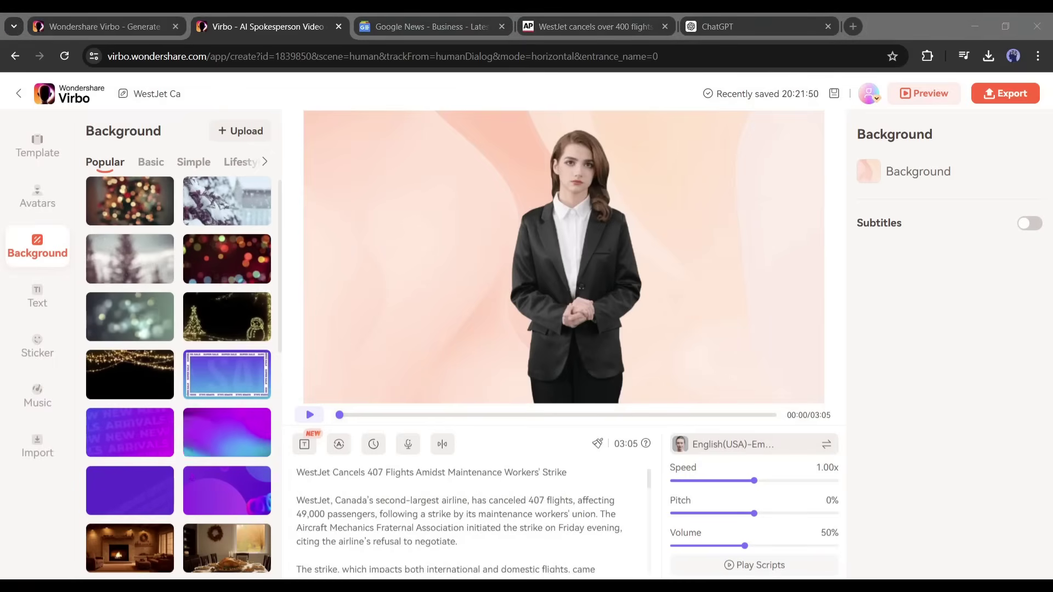
- Browse the Background panel and apply the teal geometric backdrop
left_click(586, 238)
scroll(417, 485, "down", 5)
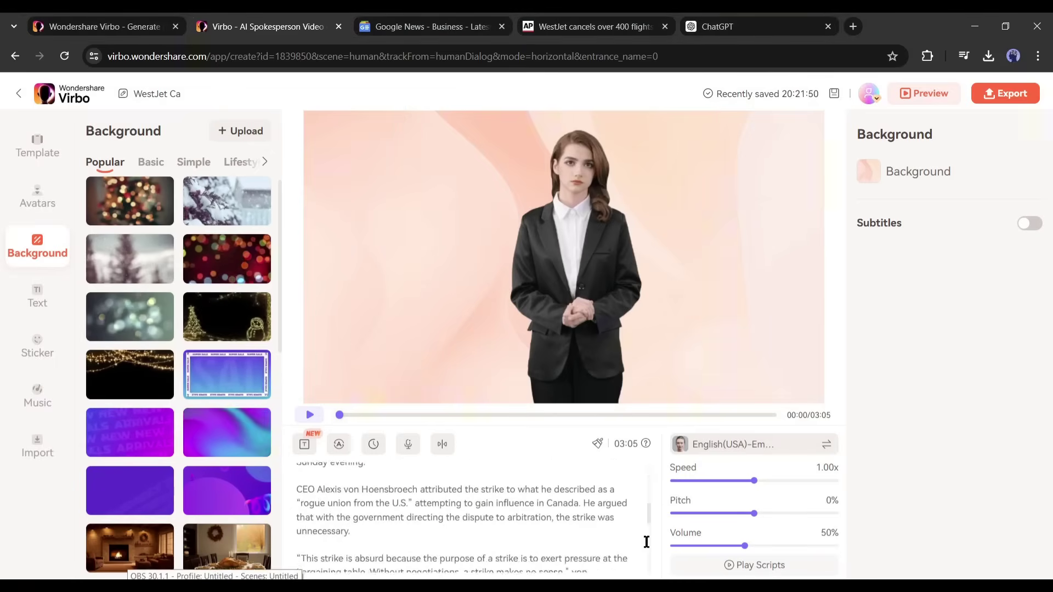
scroll(646, 541, "up", 5)
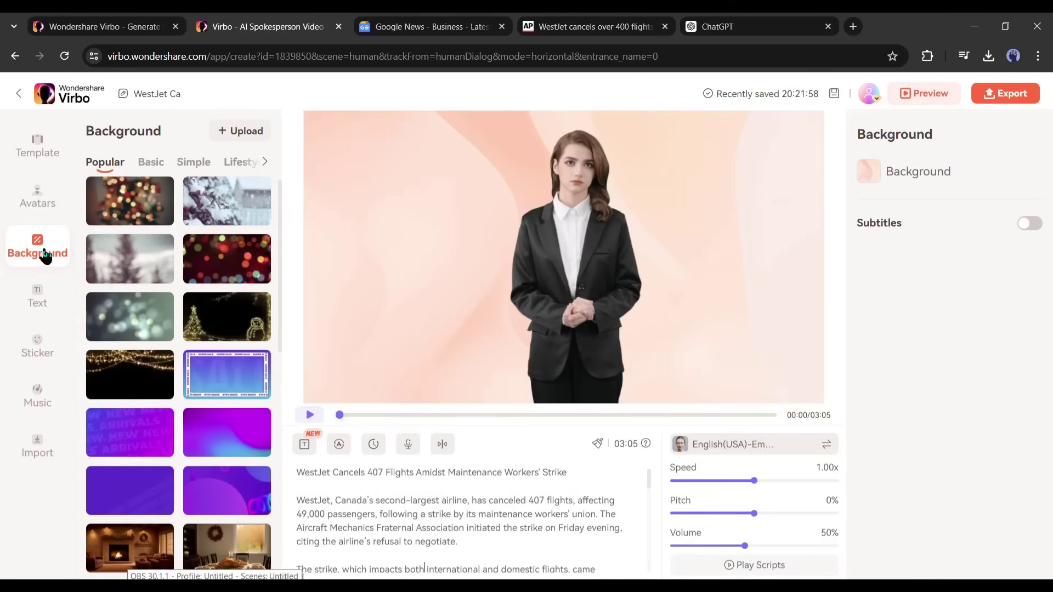
scroll(153, 322, "down", 6)
left_click(175, 458)
- Switch the backdrop to the blurred grey-blue image
scroll(176, 458, "down", 3)
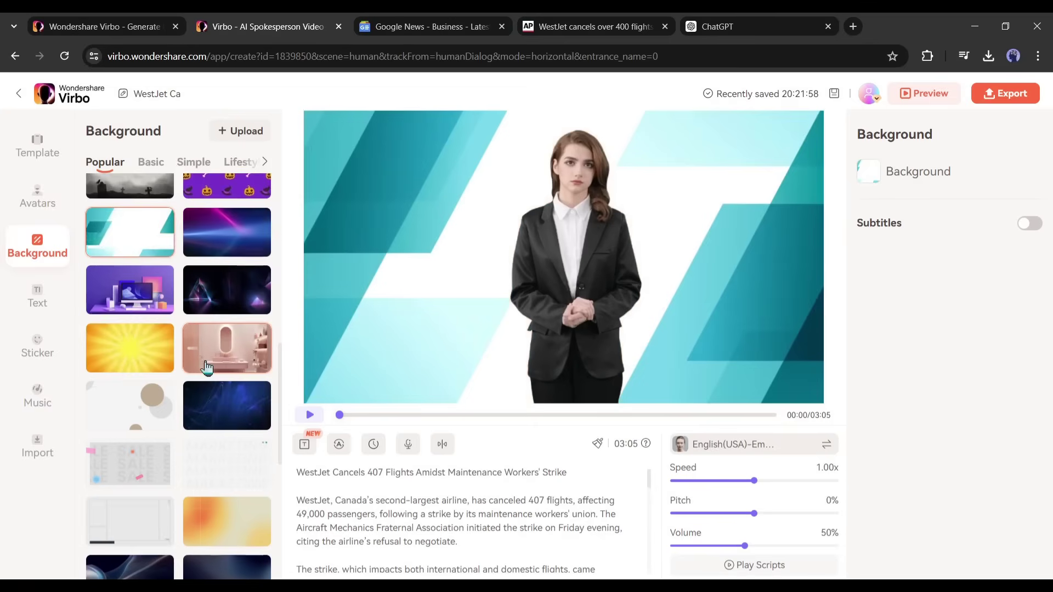
scroll(206, 364, "down", 1)
scroll(233, 324, "up", 5)
scroll(207, 379, "down", 6)
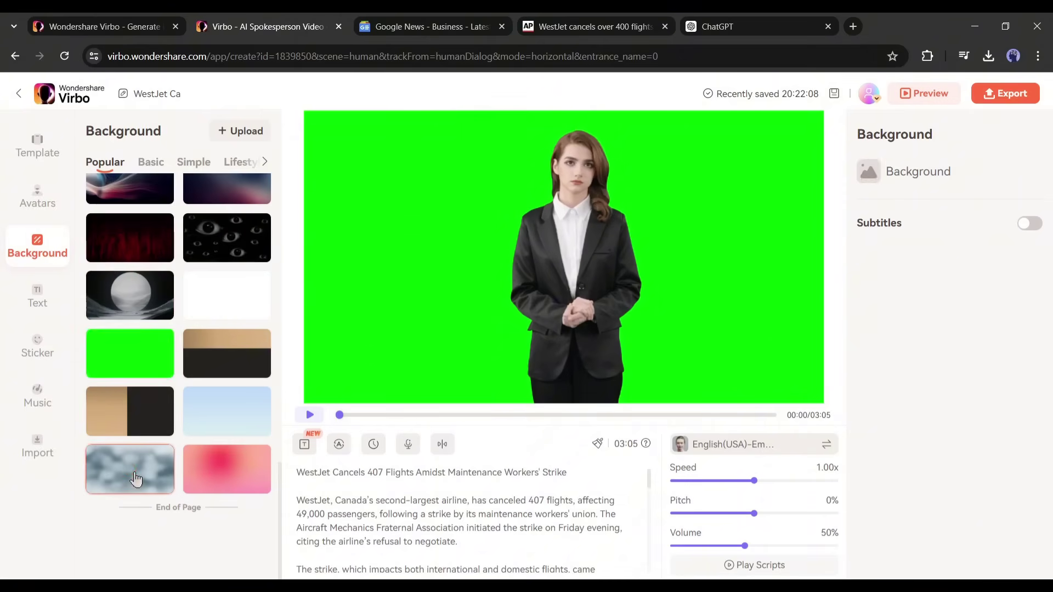
scroll(206, 348, "up", 1)
left_click(207, 349)
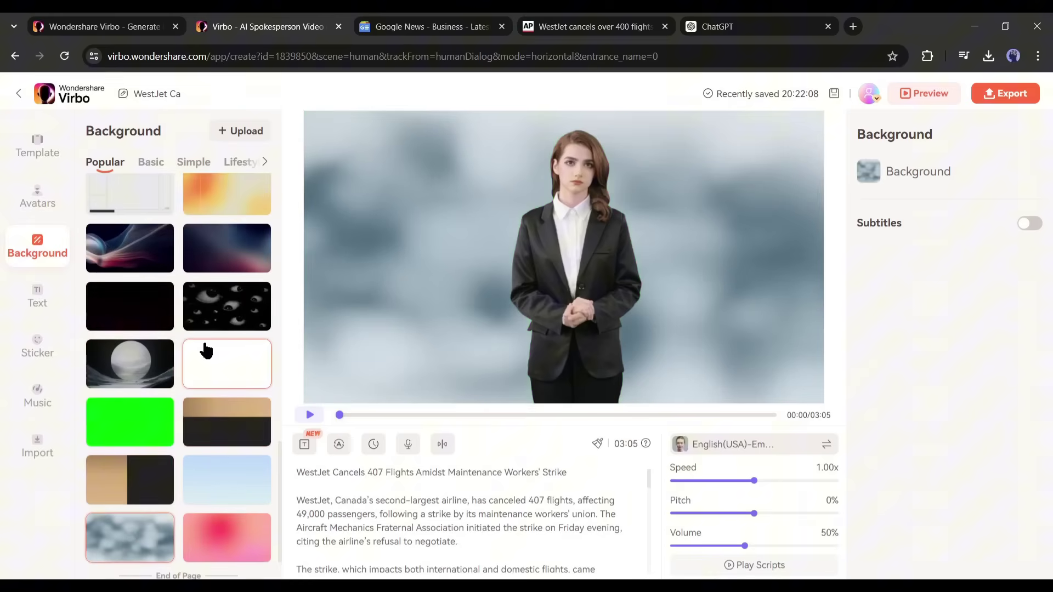
- Try uploading a custom backdrop file, cancel the picker, and show the Import media library
scroll(206, 350, "up", 1)
scroll(206, 349, "up", 5)
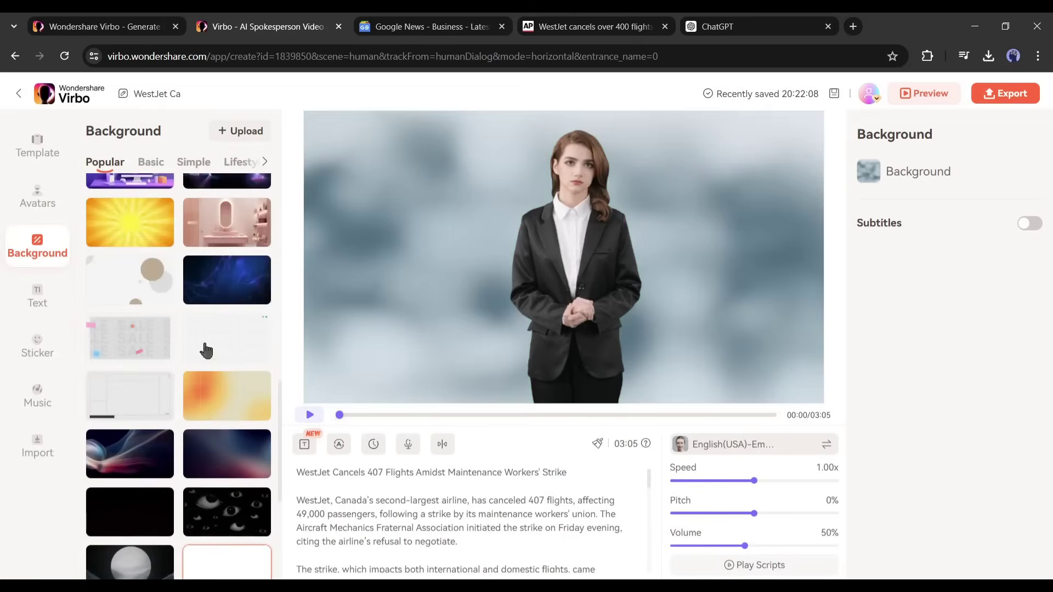
scroll(207, 349, "up", 5)
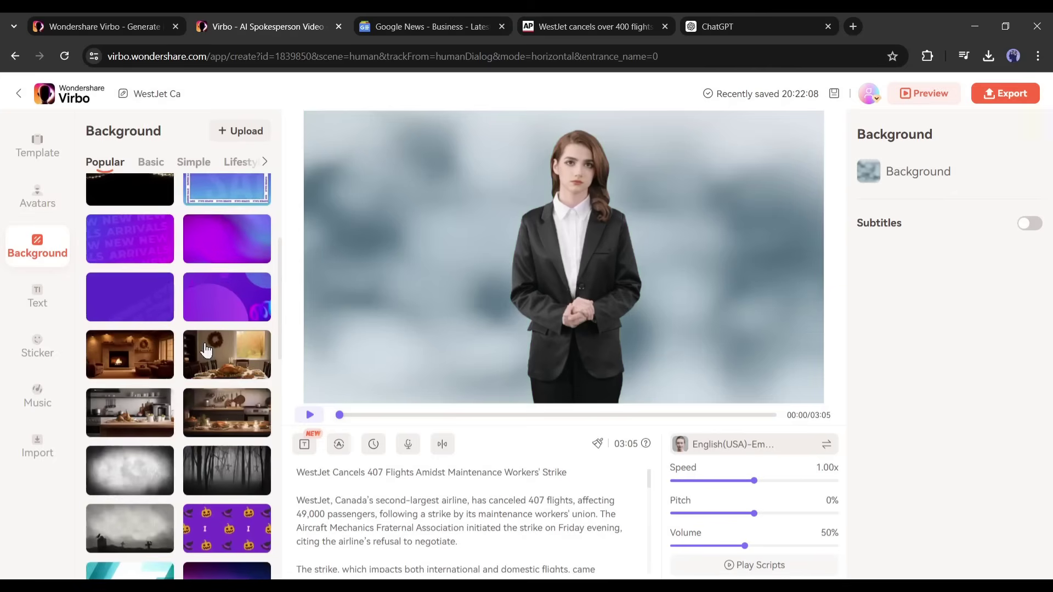
scroll(207, 349, "up", 1)
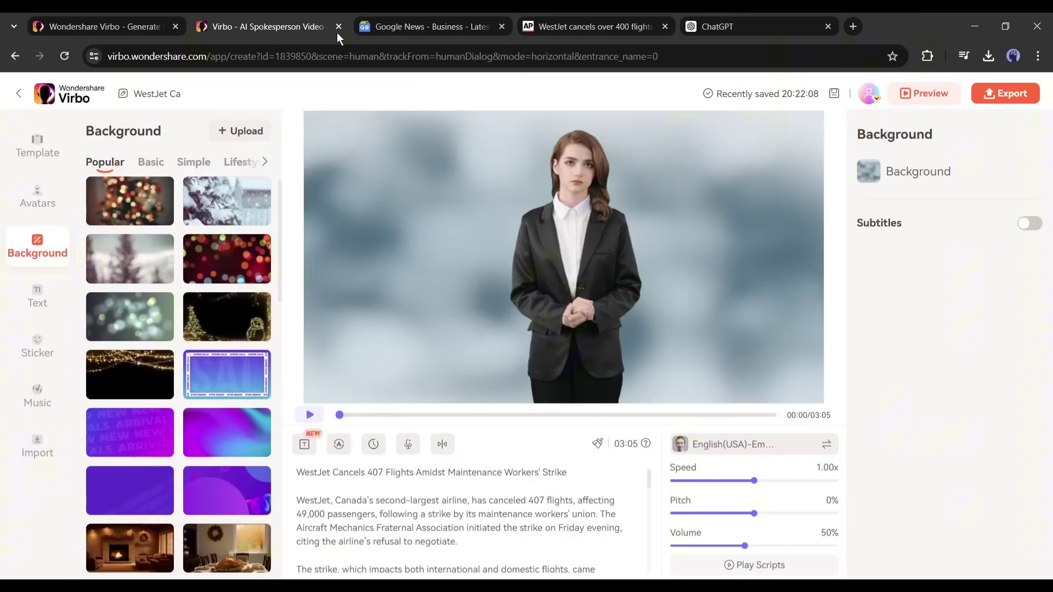
left_click(233, 137)
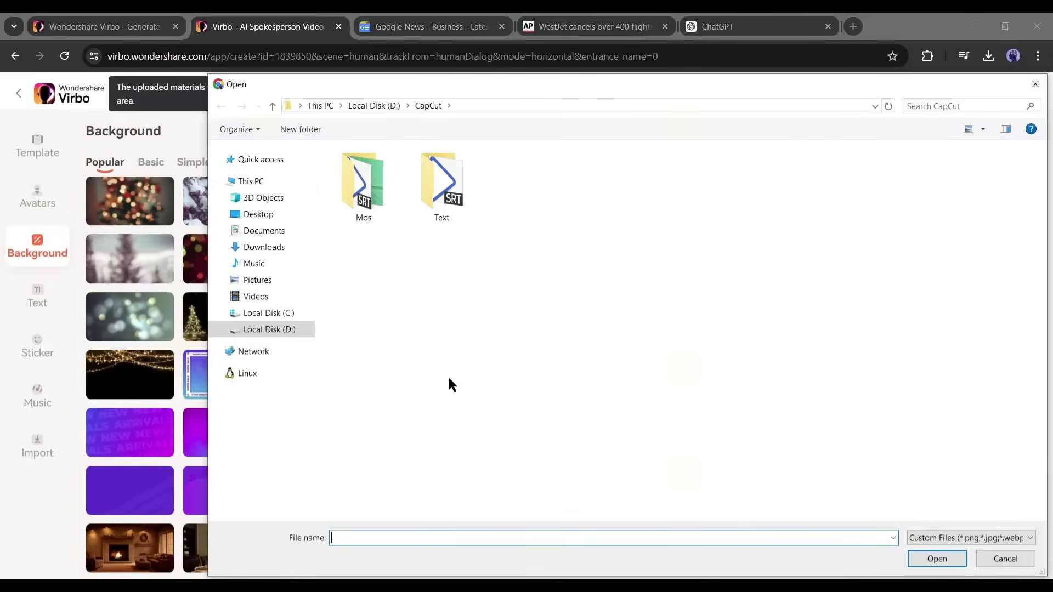
left_click(959, 538)
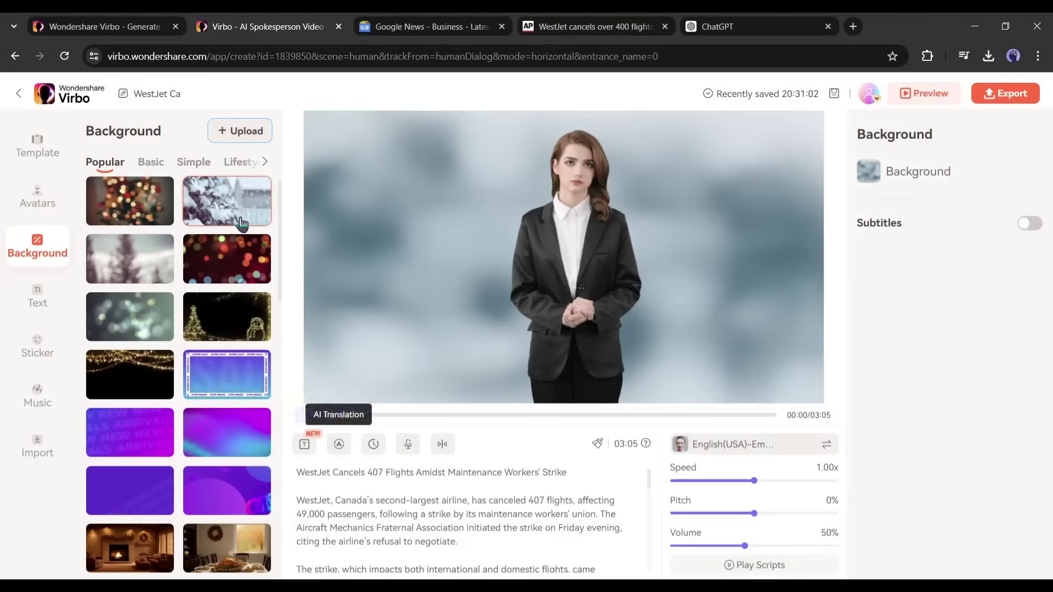
left_click(36, 453)
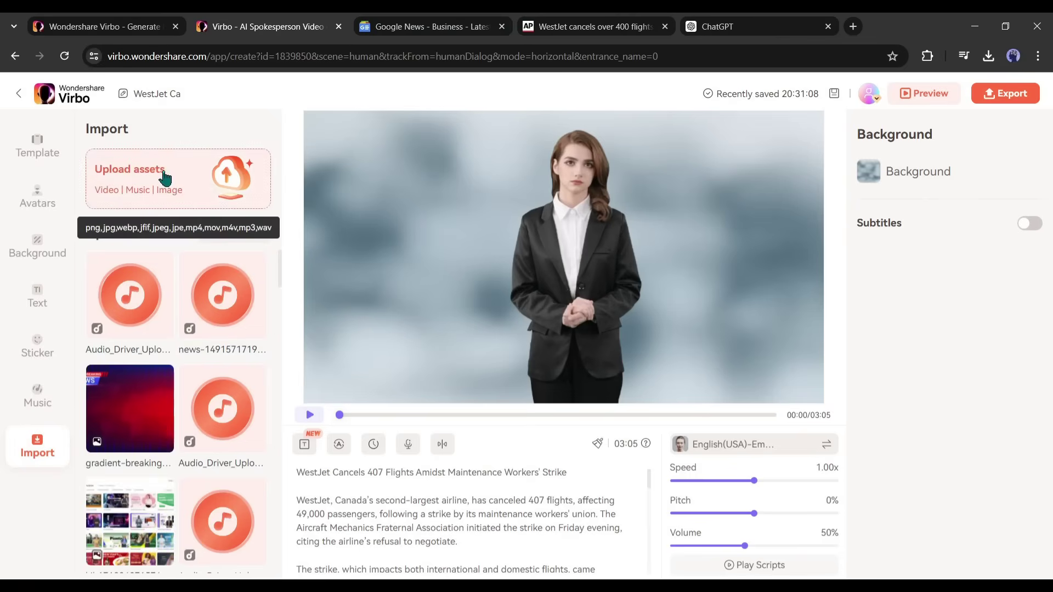
- Upload the breaking-news studio video, move it to the bottom layer, and reselect the presenter
left_click(165, 176)
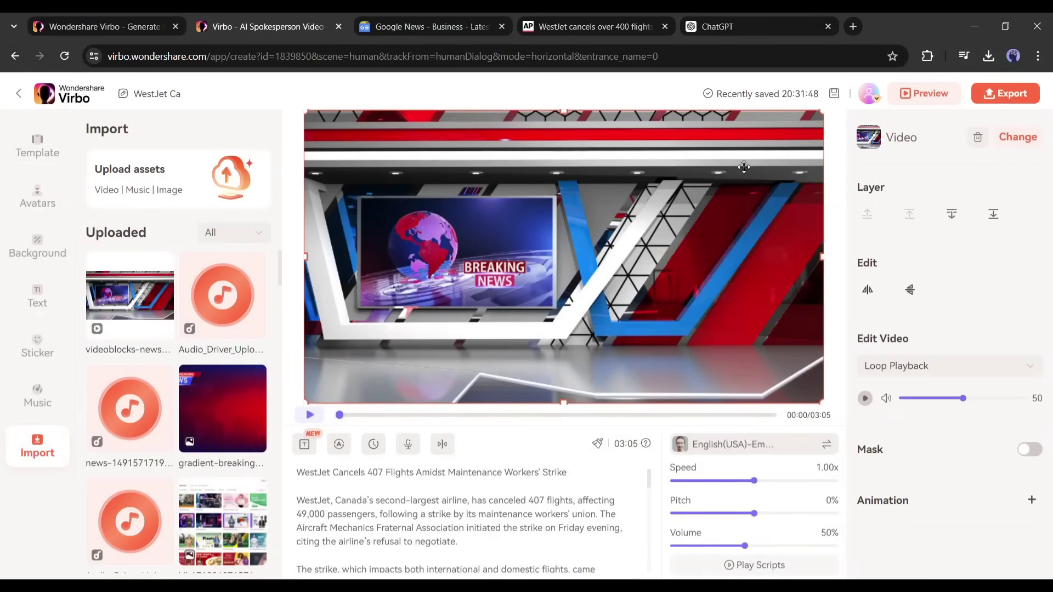
left_click(993, 214)
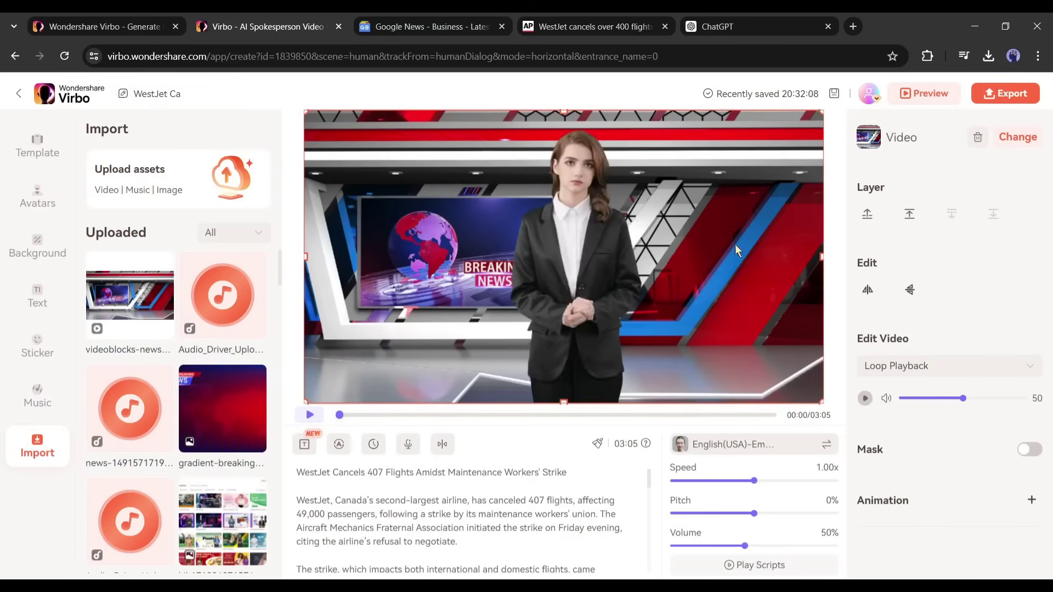
left_click(650, 187)
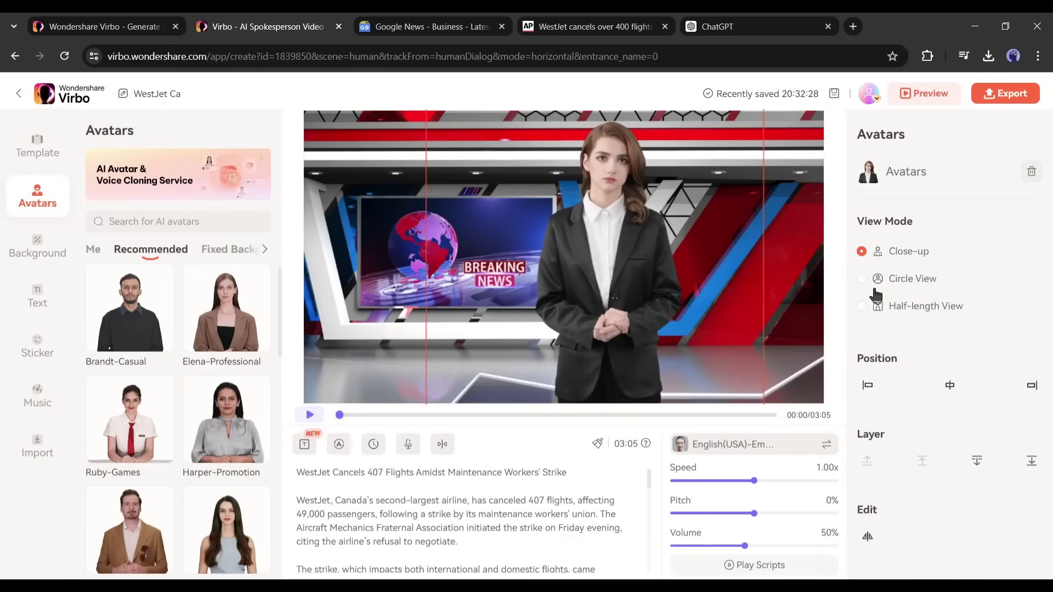
- Set the studio backdrop video to Loop Playback and drag its volume down to 0
left_click(808, 266)
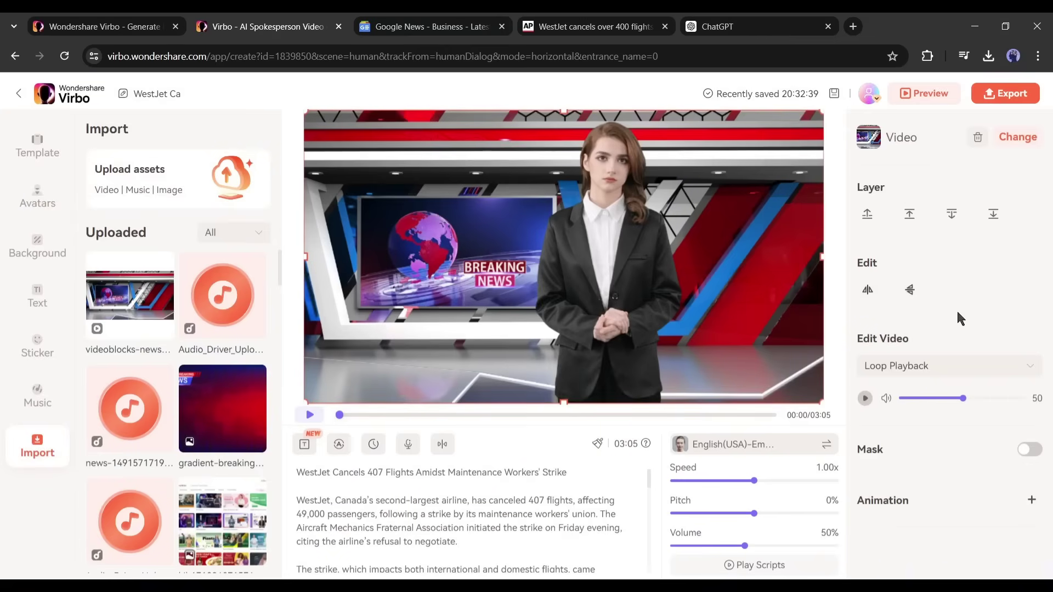
left_click(948, 370)
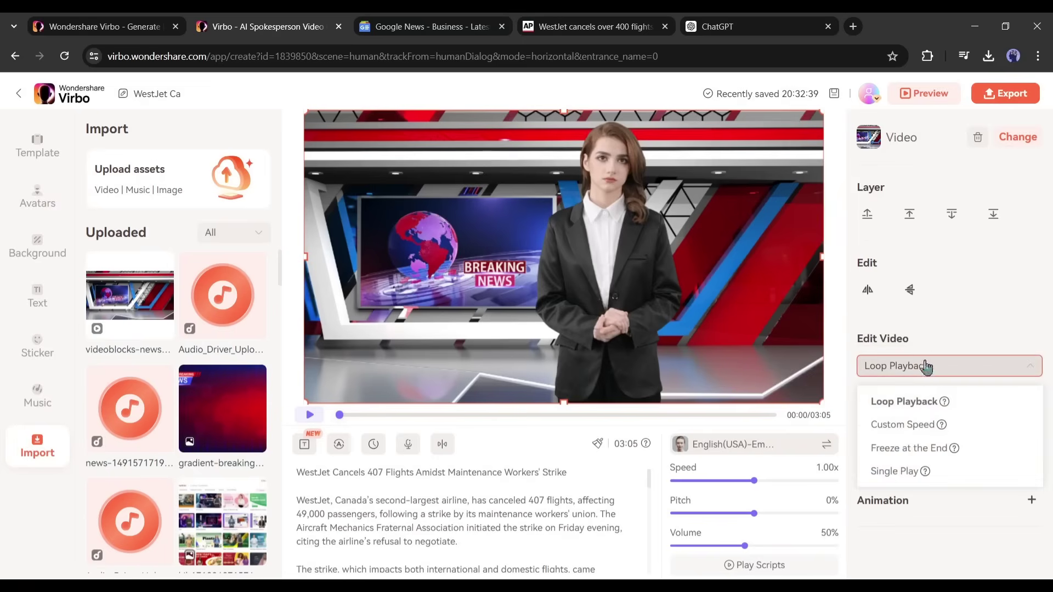
left_click(910, 402)
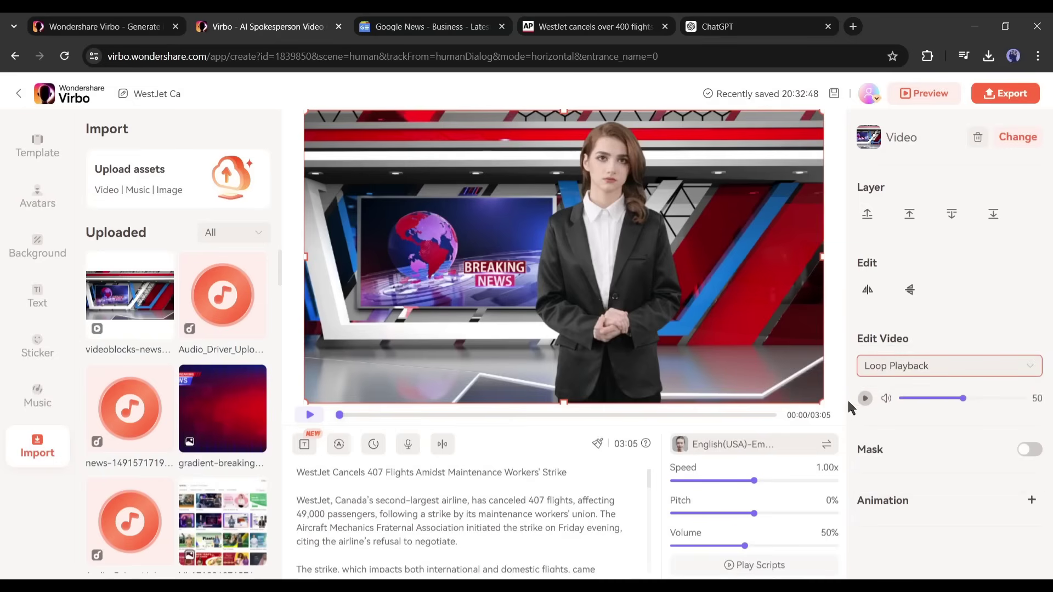
left_click_drag(963, 398, 899, 398)
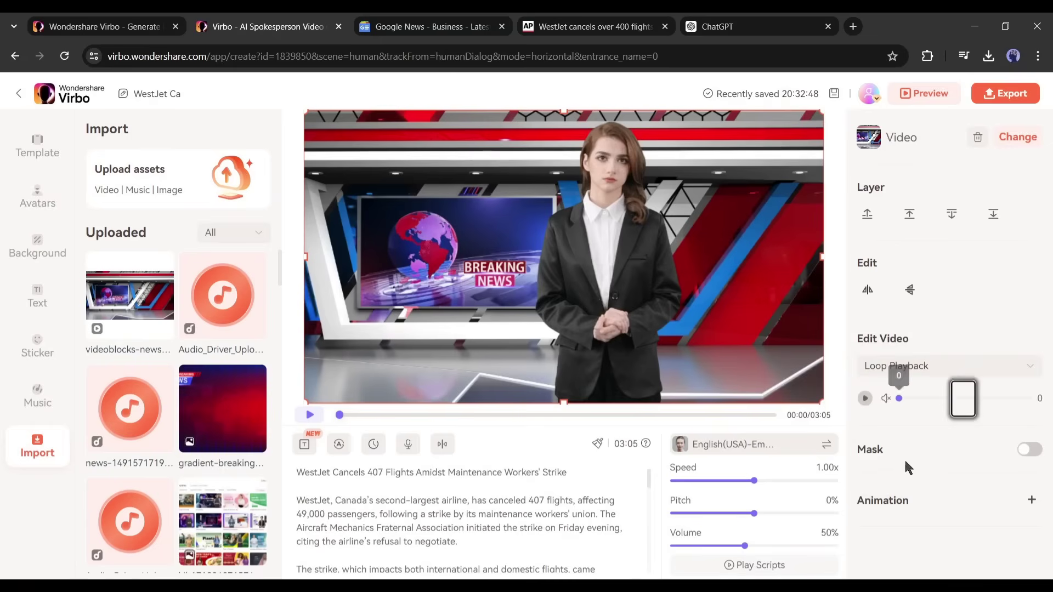
left_click(1032, 501)
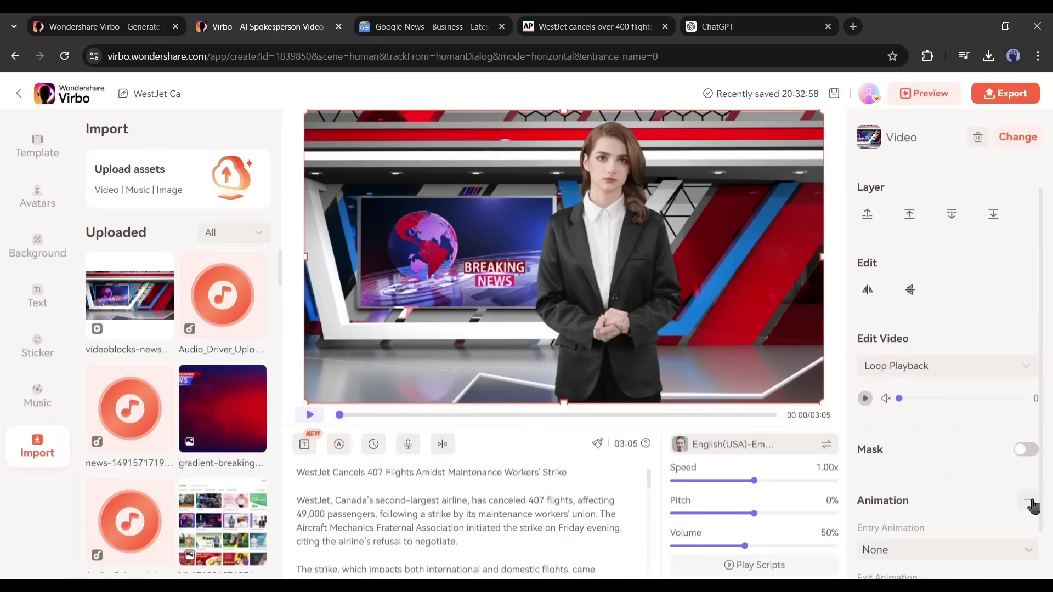
scroll(935, 476, "down", 2)
left_click(1027, 442)
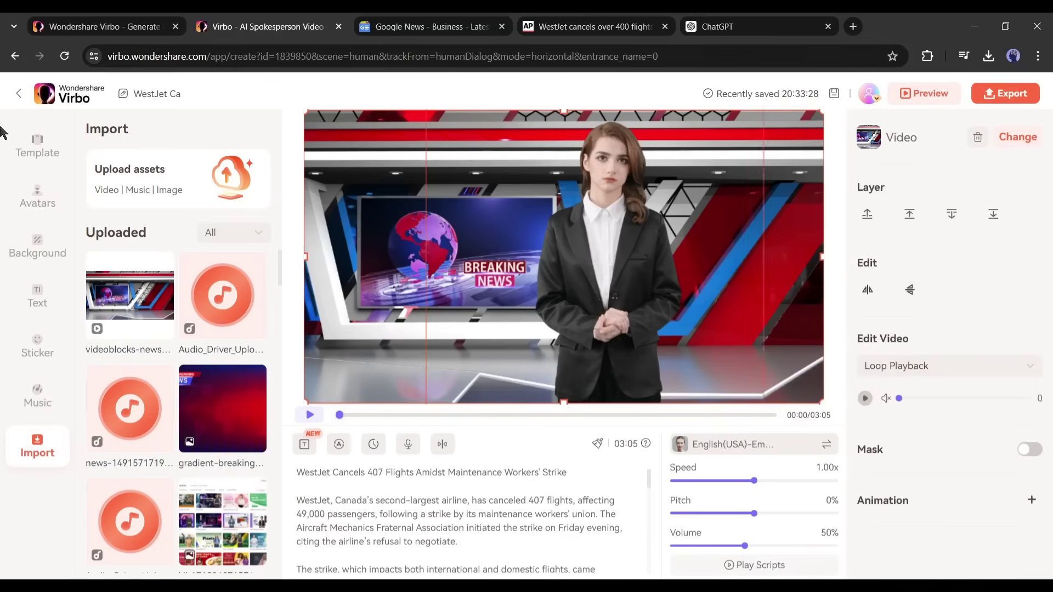
- Add news-time-141357.mp3 as background music and lower its volume to 10
left_click(31, 404)
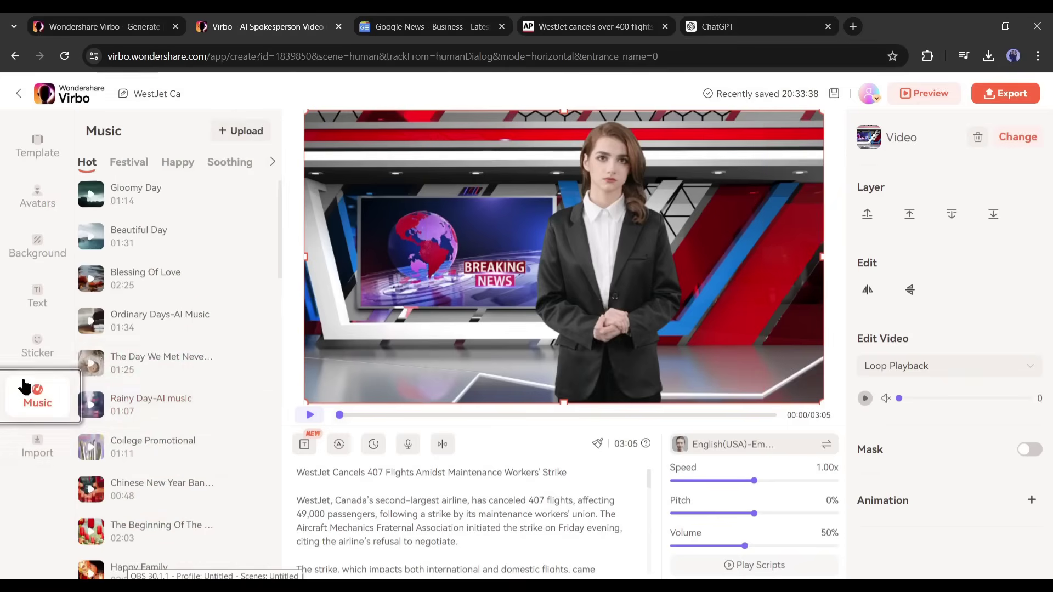
scroll(156, 404, "down", 3)
scroll(156, 404, "up", 3)
left_click(273, 162)
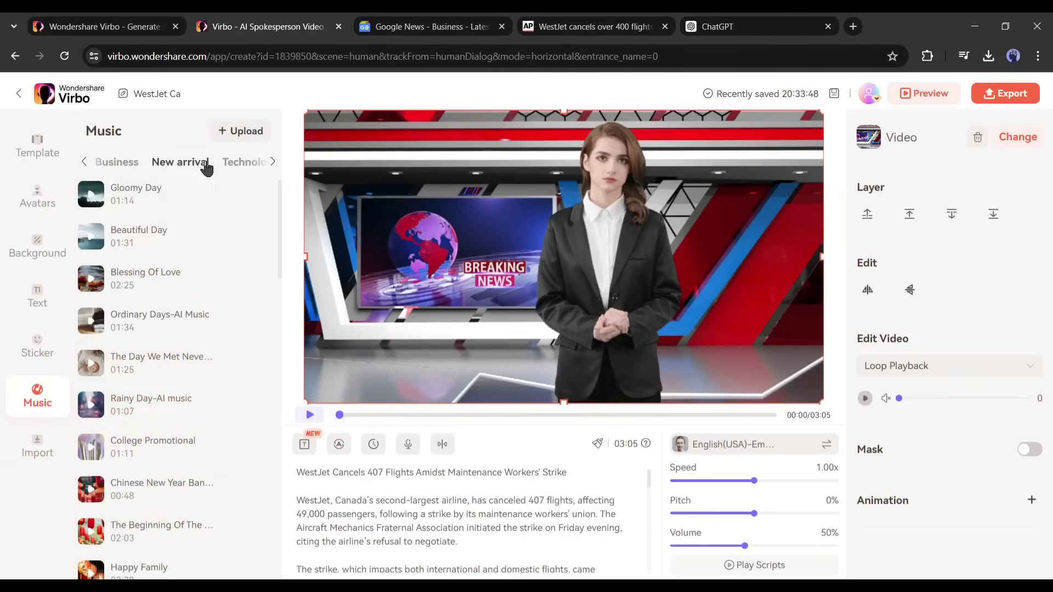
left_click(206, 163)
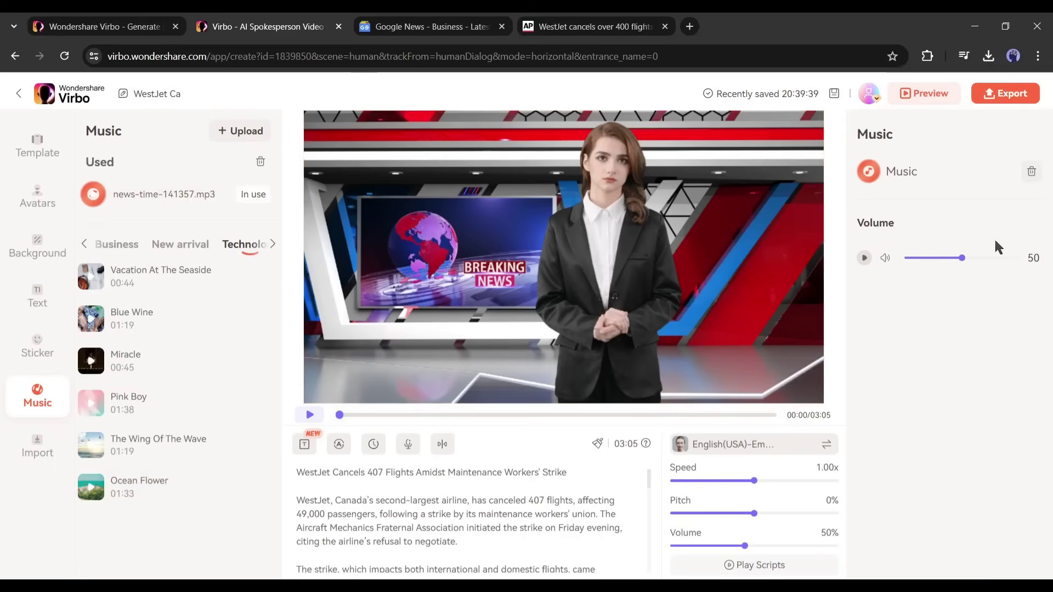
left_click_drag(962, 257, 914, 257)
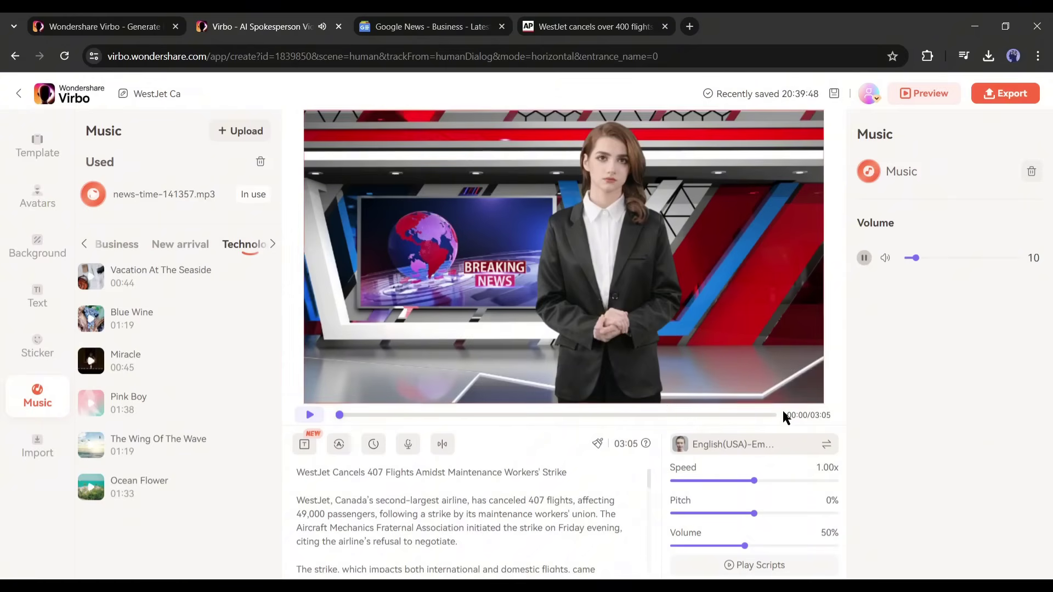
left_click(863, 257)
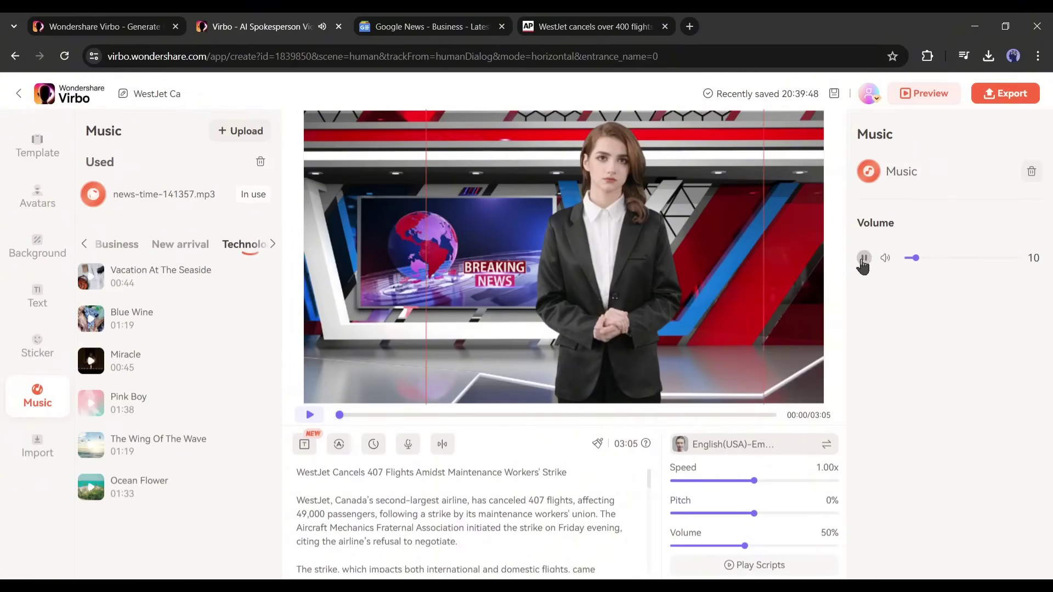
- Browse the Sticker and Text panels, then bring up the storyboard template gallery
left_click(34, 355)
left_click(34, 299)
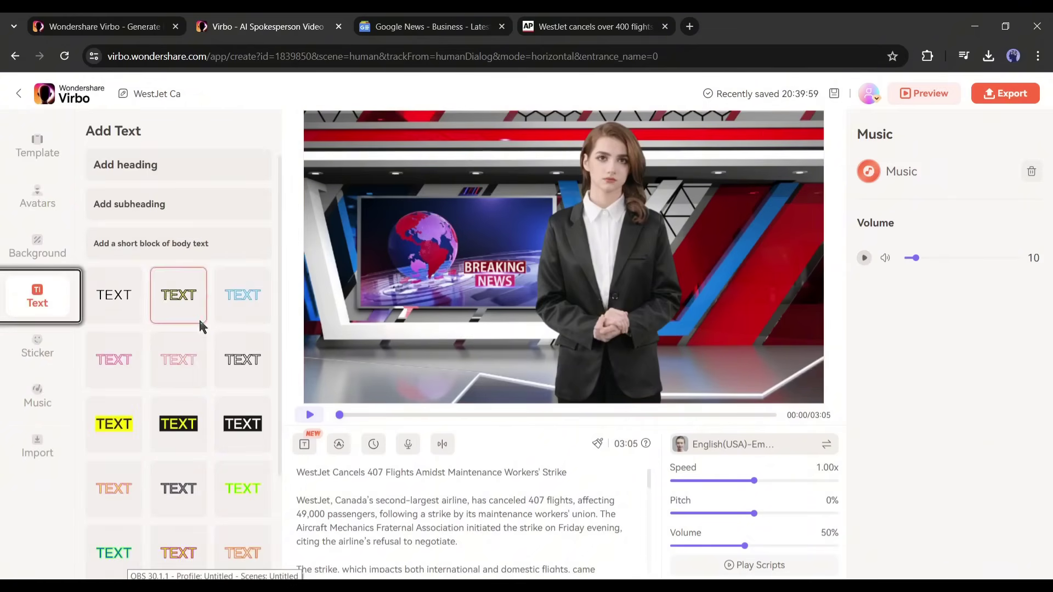
scroll(190, 373, "down", 5)
scroll(192, 450, "up", 3)
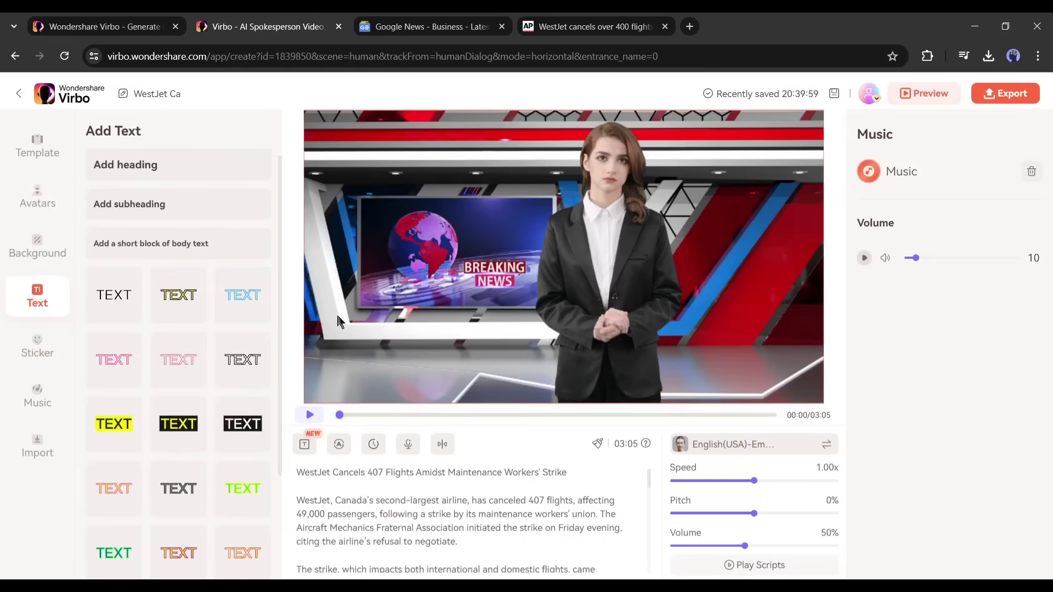
left_click(25, 156)
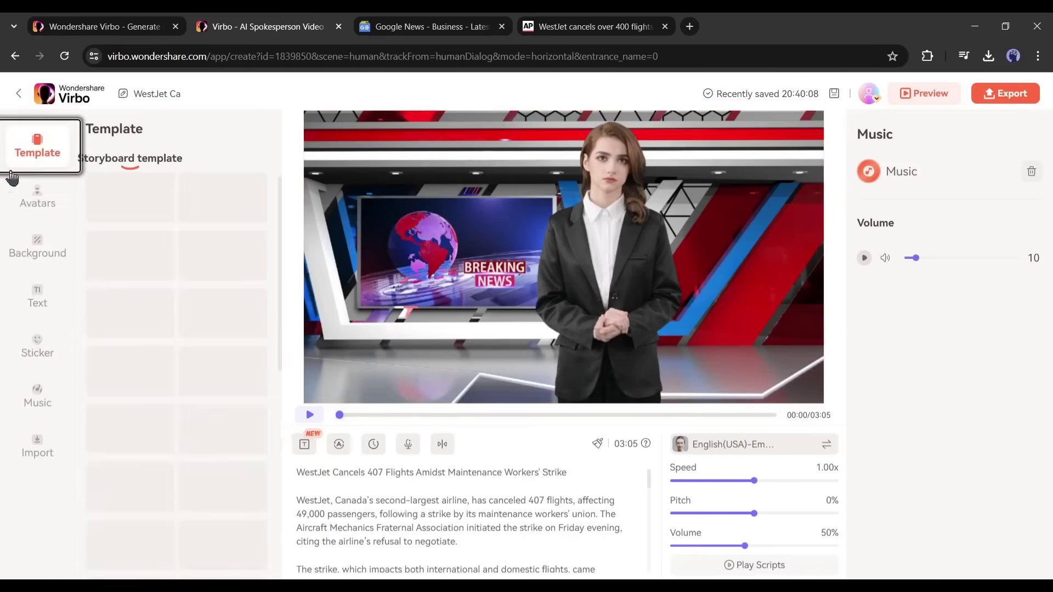
left_click(443, 445)
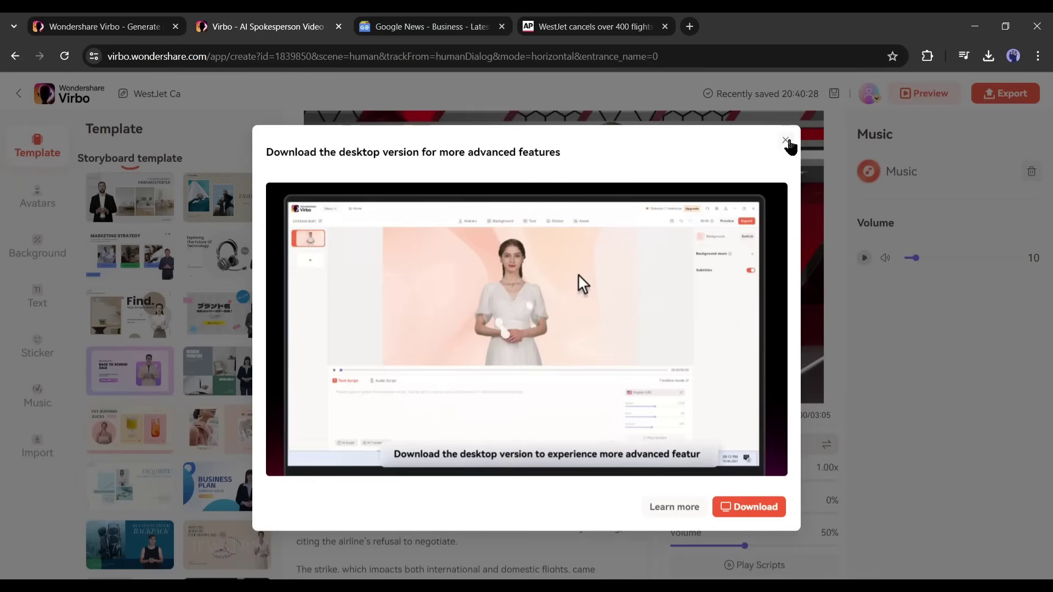
left_click(785, 140)
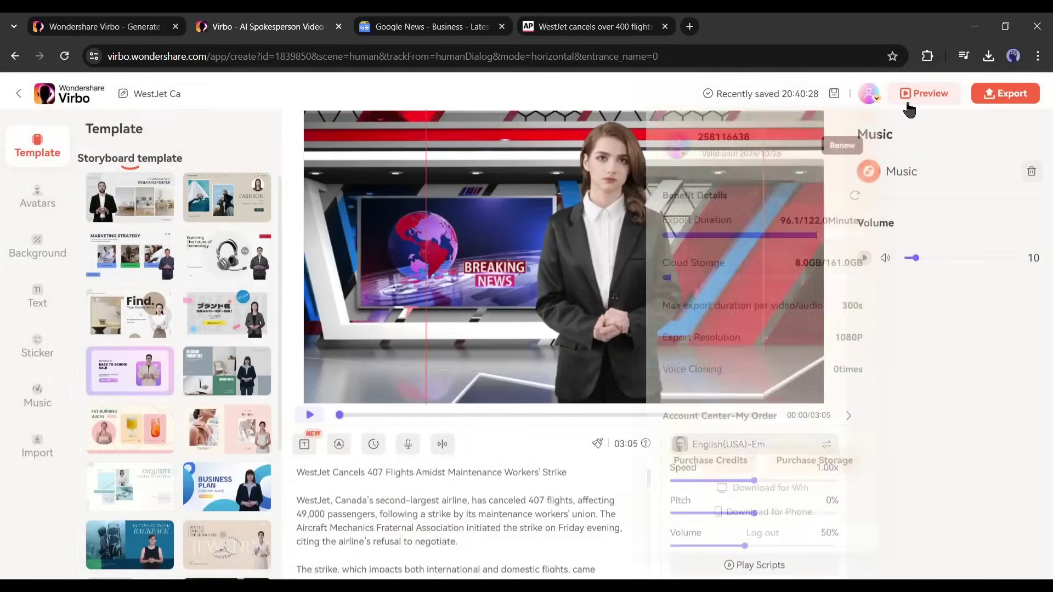
left_click(907, 100)
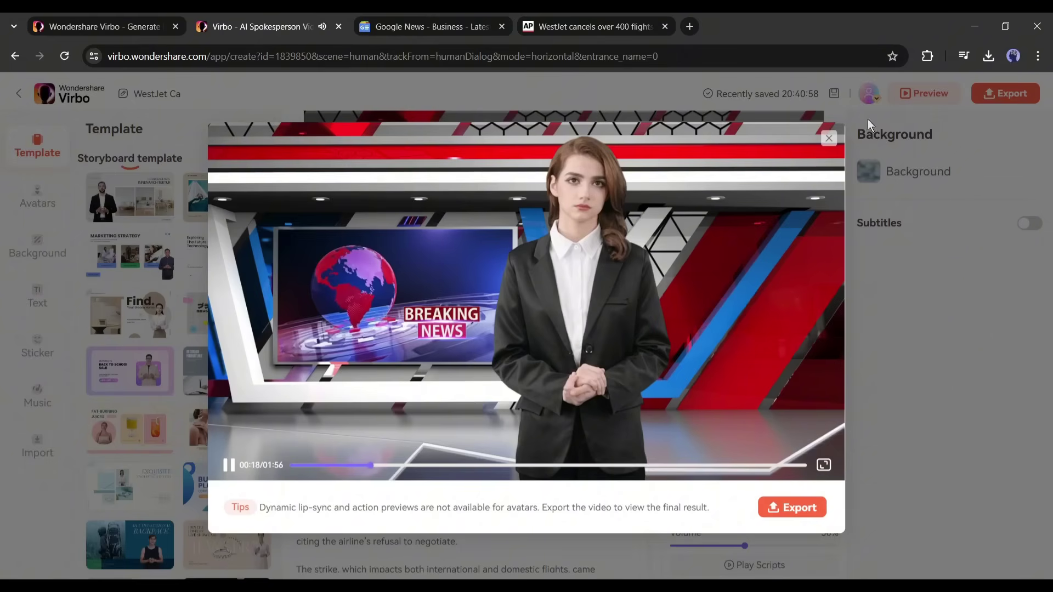
left_click(828, 140)
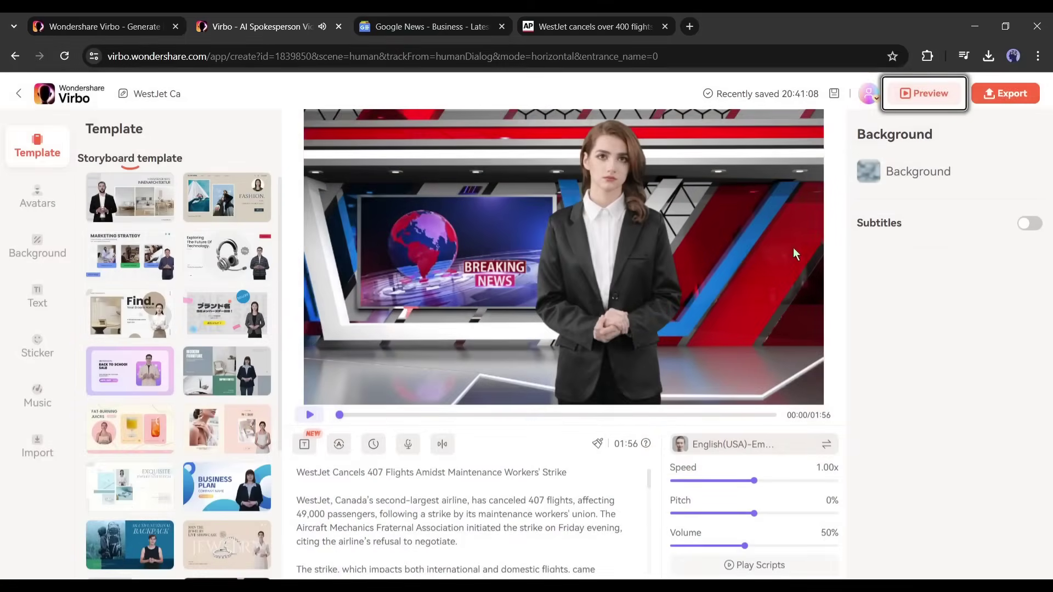
- Export the WestJet news video and play the resulting WestJet Ca video in My Creations
left_click(1014, 99)
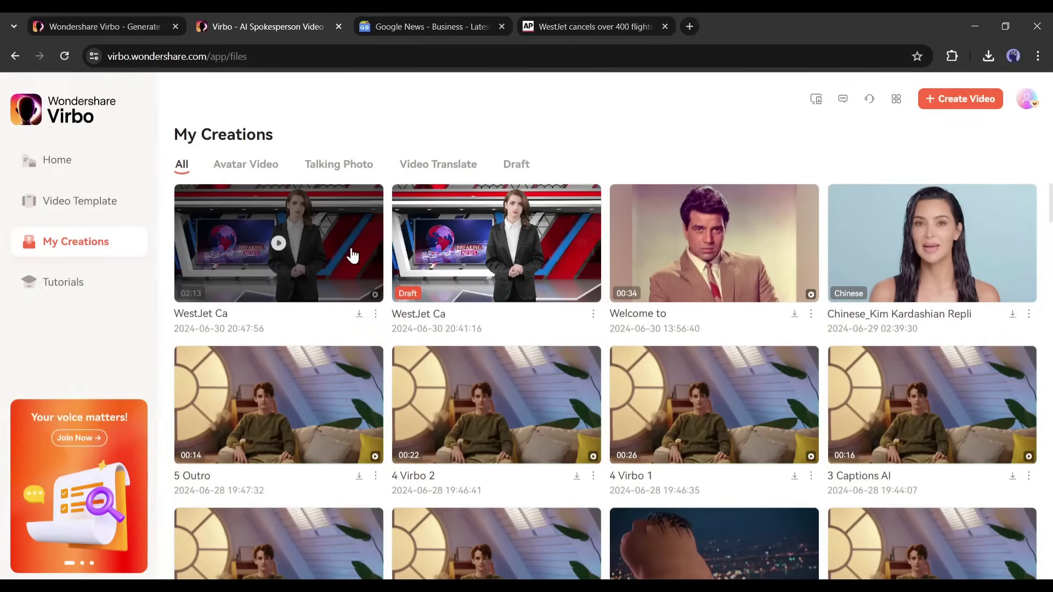
left_click(279, 244)
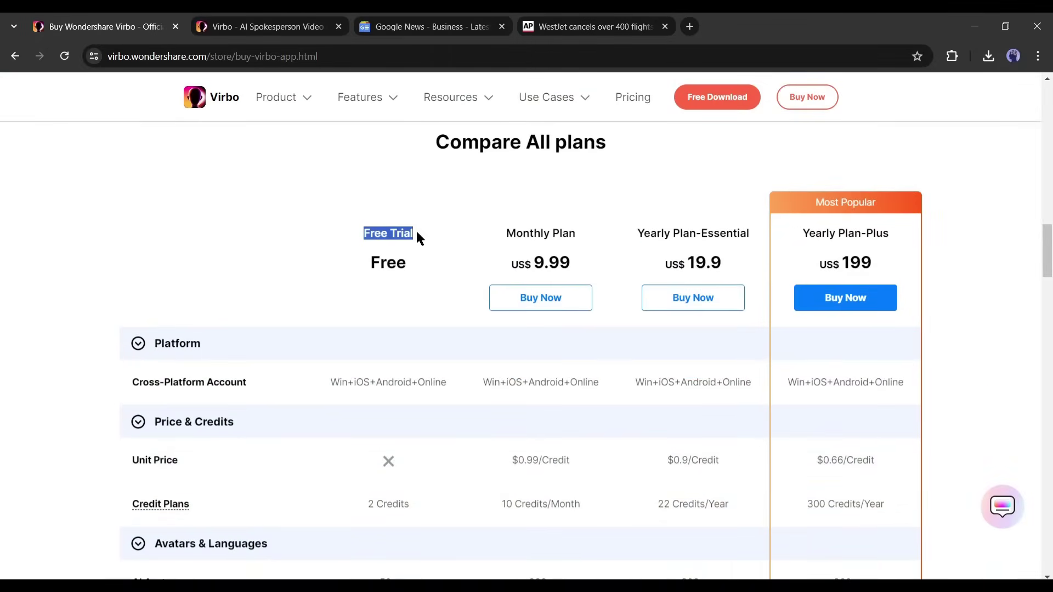
- Scroll through the Compare All plans table and highlight the credits row
left_click(419, 261)
scroll(393, 313, "down", 3)
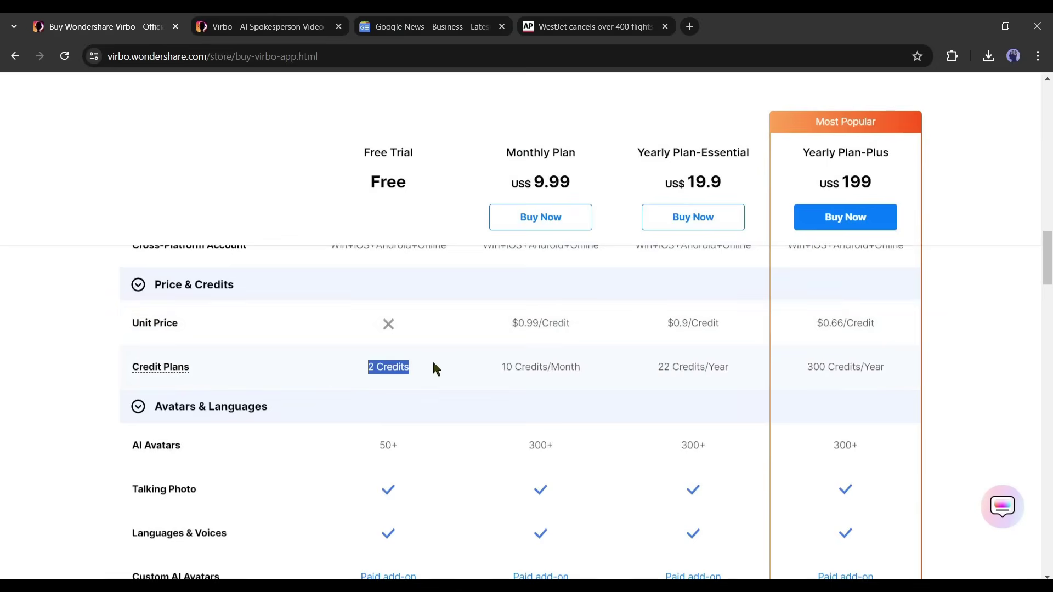
scroll(431, 381, "down", 4)
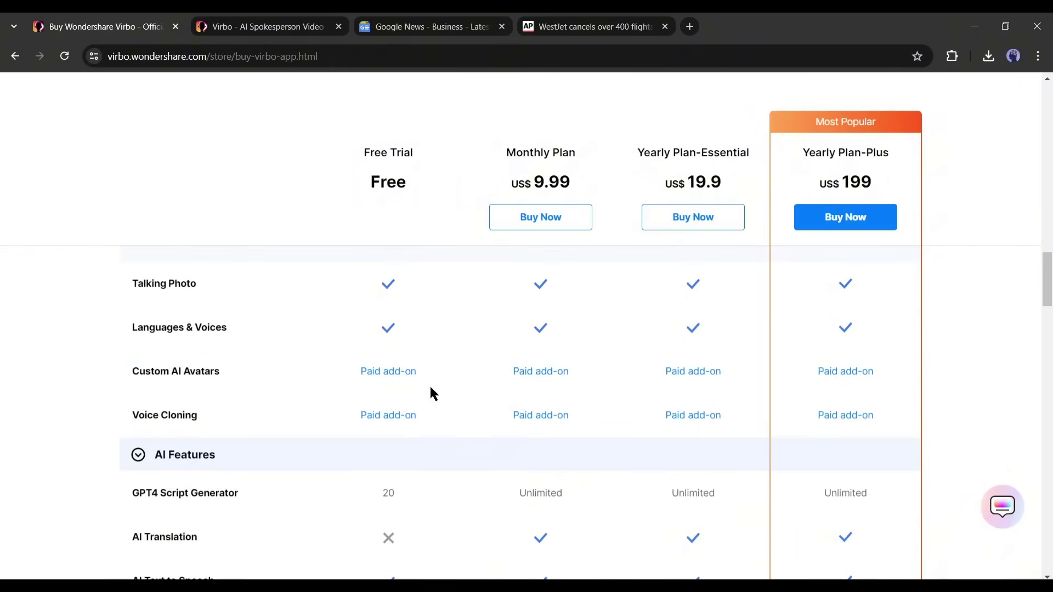
scroll(440, 414, "up", 3)
scroll(444, 418, "up", 3)
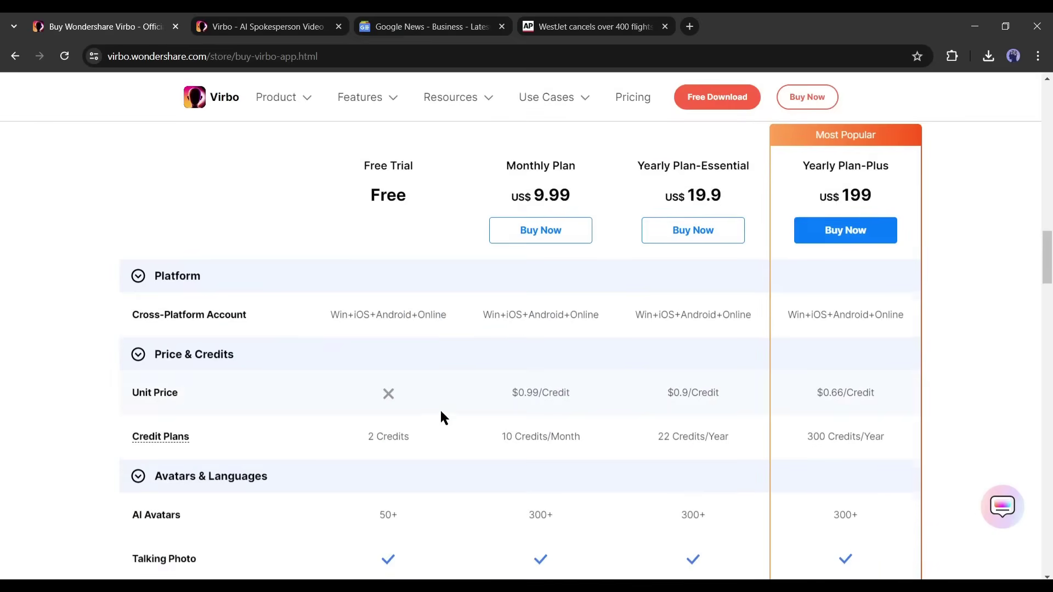
scroll(484, 308, "up", 3)
scroll(563, 191, "down", 3)
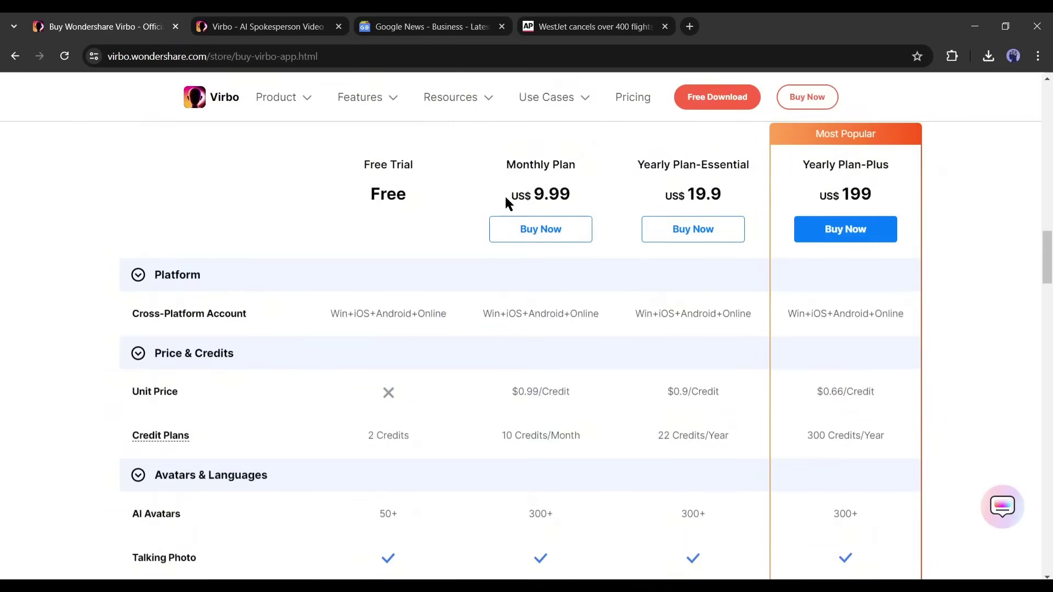
scroll(619, 308, "down", 2)
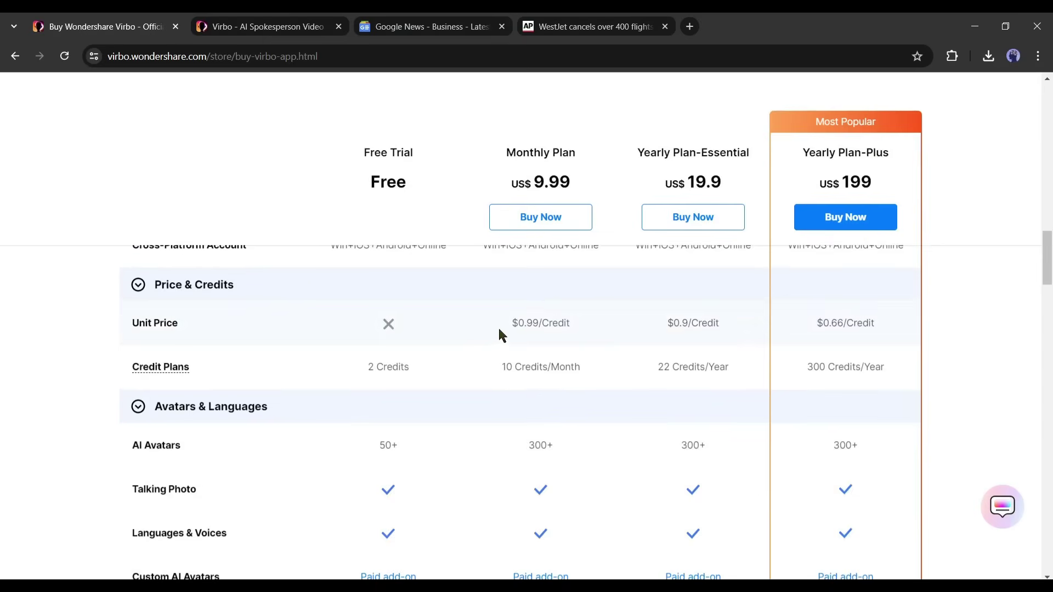
left_click_drag(498, 365, 587, 367)
left_click(615, 346)
scroll(686, 214, "up", 2)
scroll(685, 214, "up", 3)
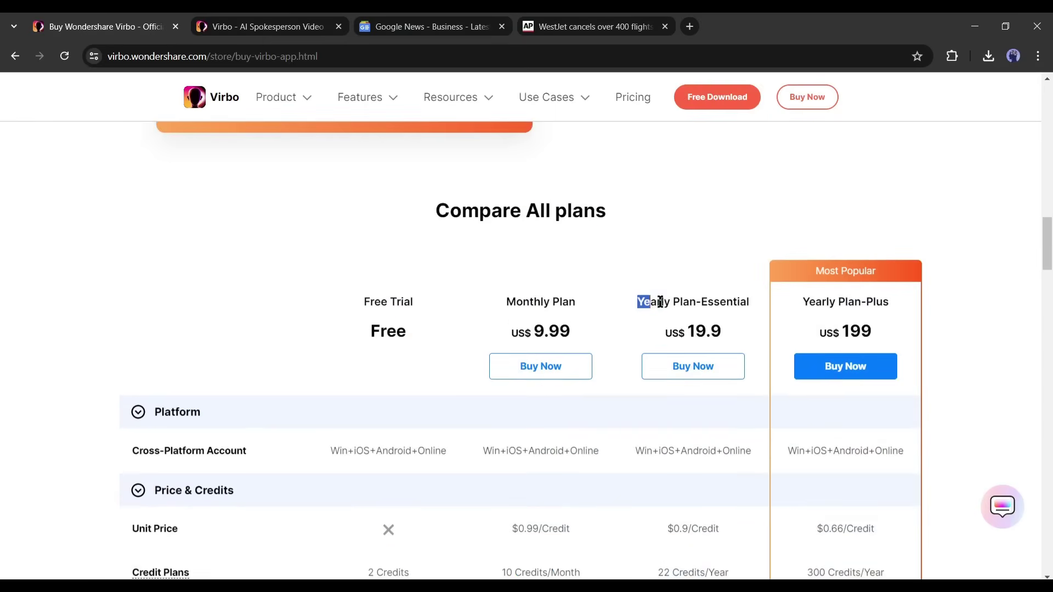
- Highlight the plan names and prices, Yearly Plan-Essential, Yearly Plan-Plus and its yearly credits
left_click_drag(660, 302, 727, 335)
left_click(762, 329)
scroll(749, 330, "down", 4)
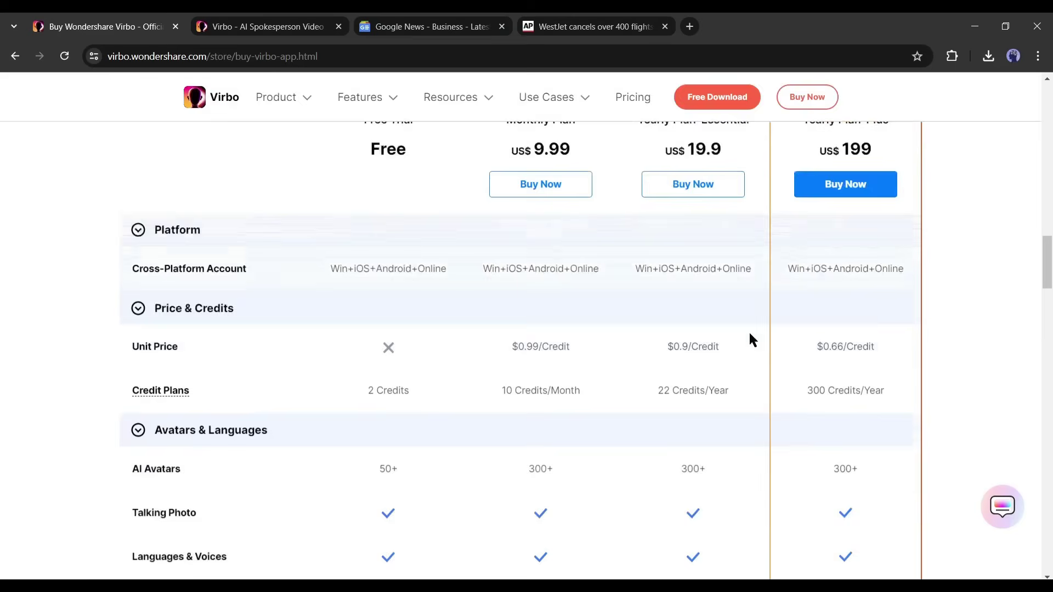
left_click_drag(643, 327, 710, 354)
left_click(737, 369)
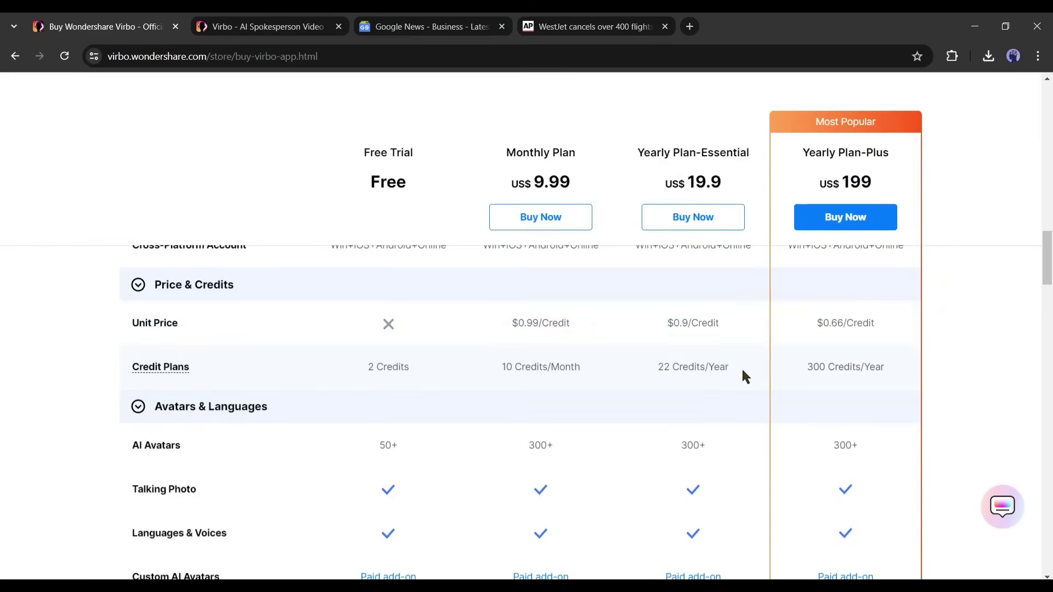
scroll(735, 370, "up", 3)
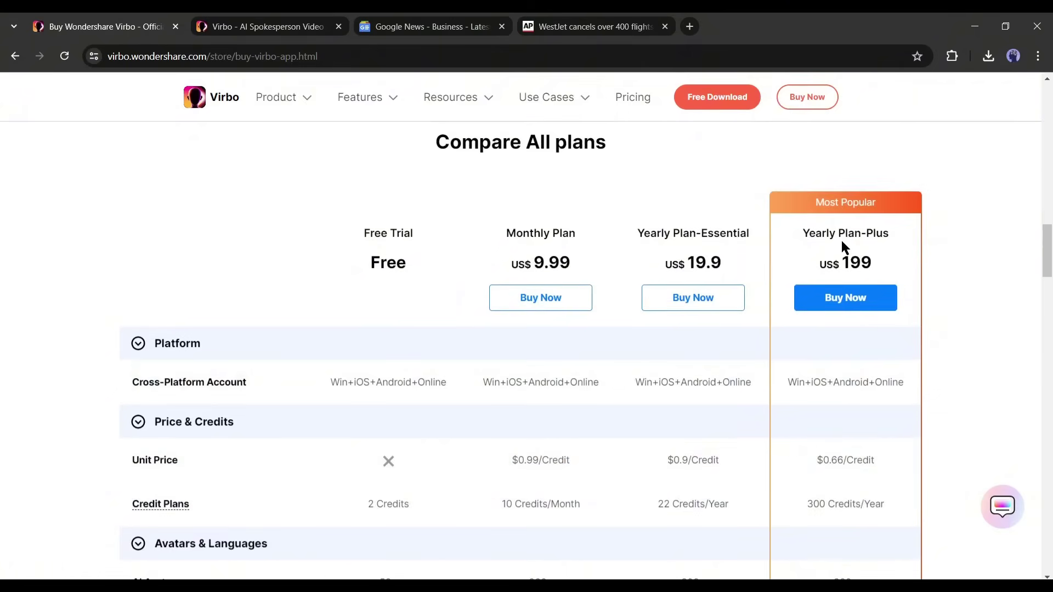
left_click_drag(802, 230, 890, 265)
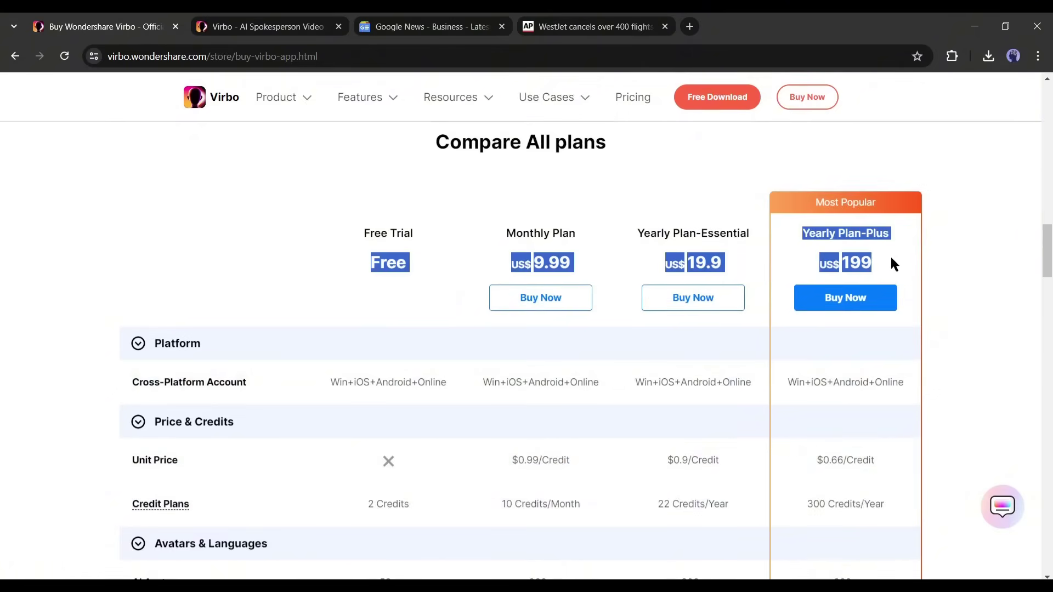
left_click(926, 264)
scroll(933, 272, "down", 3)
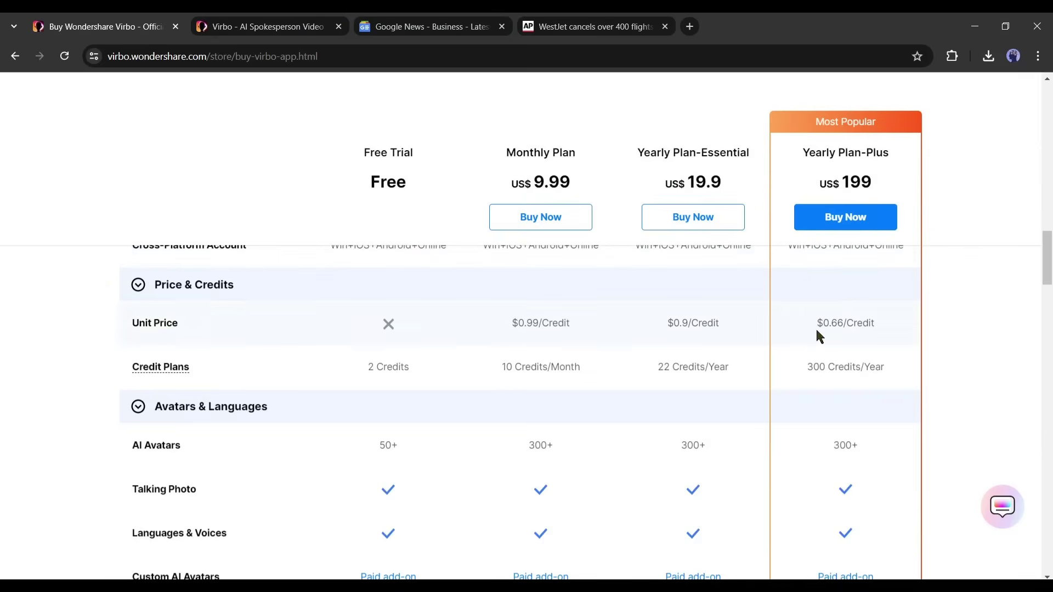
left_click_drag(797, 374, 892, 357)
- Review credit pricing from $0.99/Credit on Monthly to $0.66/Credit on Yearly-Plus
scroll(907, 362, "up", 1)
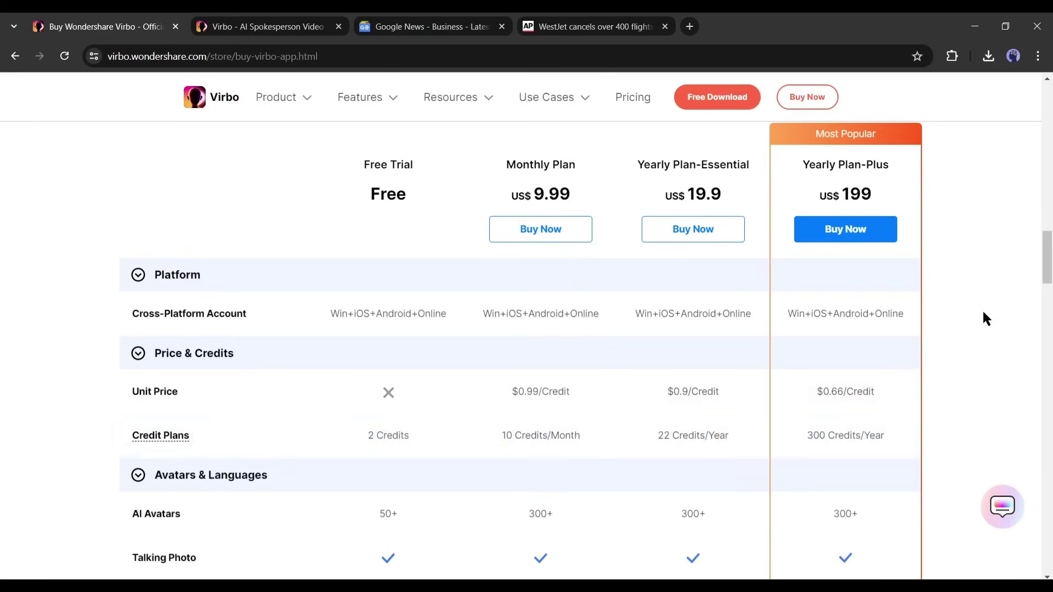
scroll(982, 323, "down", 15)
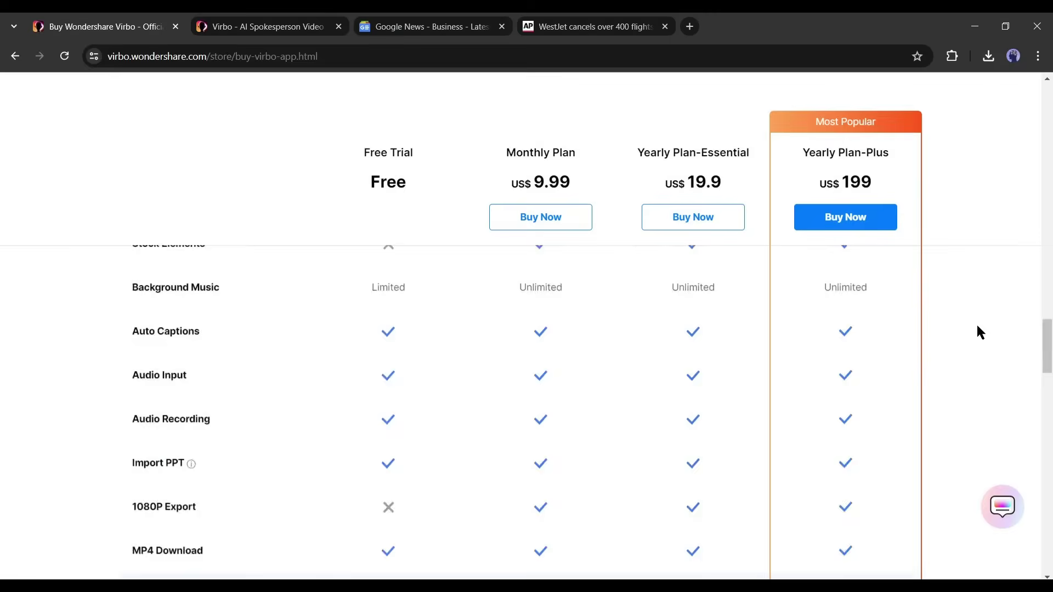
scroll(976, 327, "down", 12)
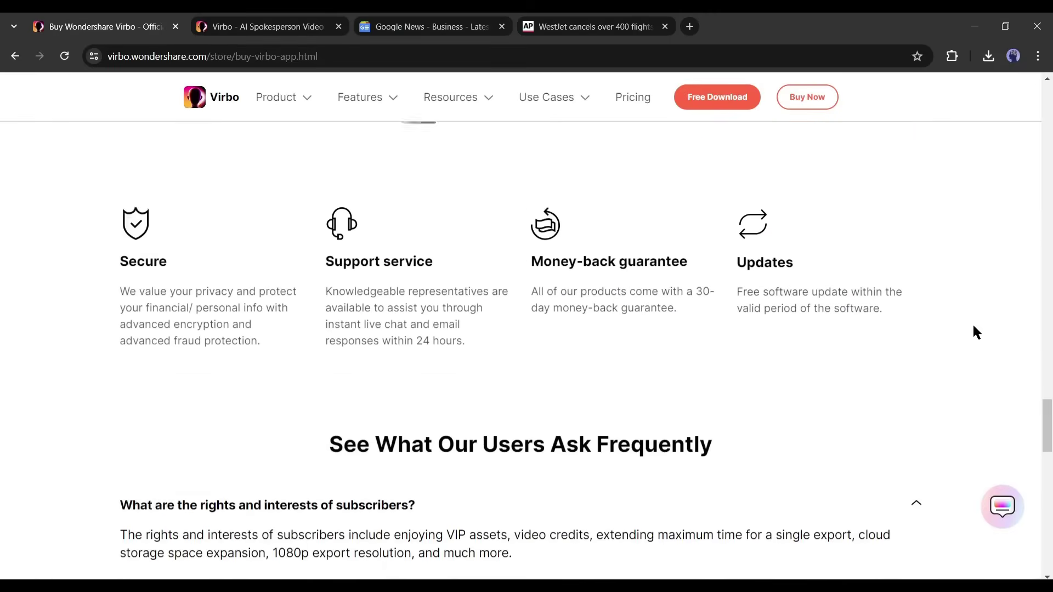
scroll(976, 329, "up", 15)
scroll(856, 305, "down", 5)
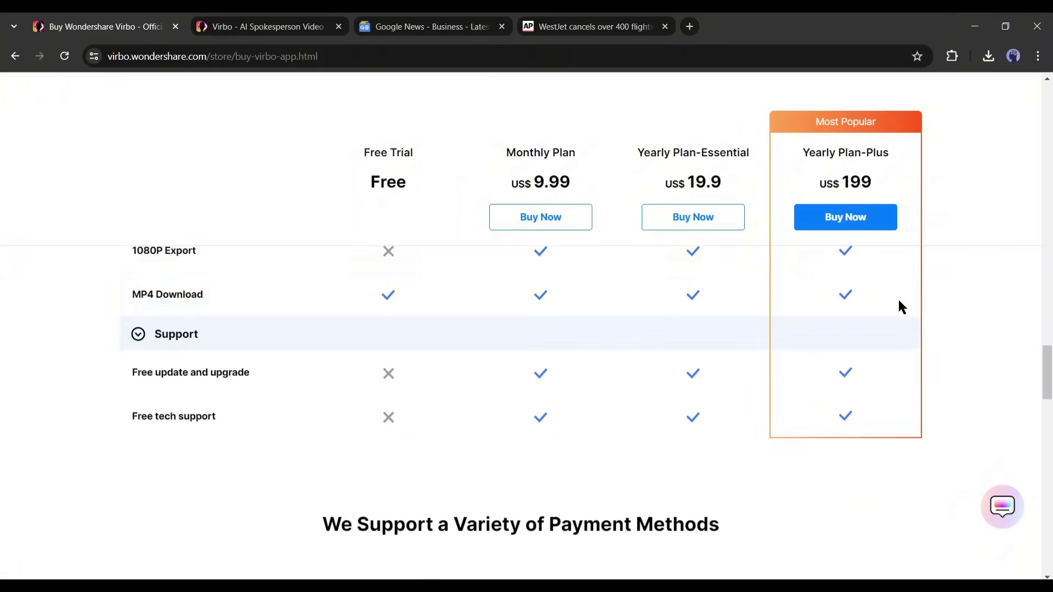
scroll(901, 307, "down", 8)
mouse_move(365, 97)
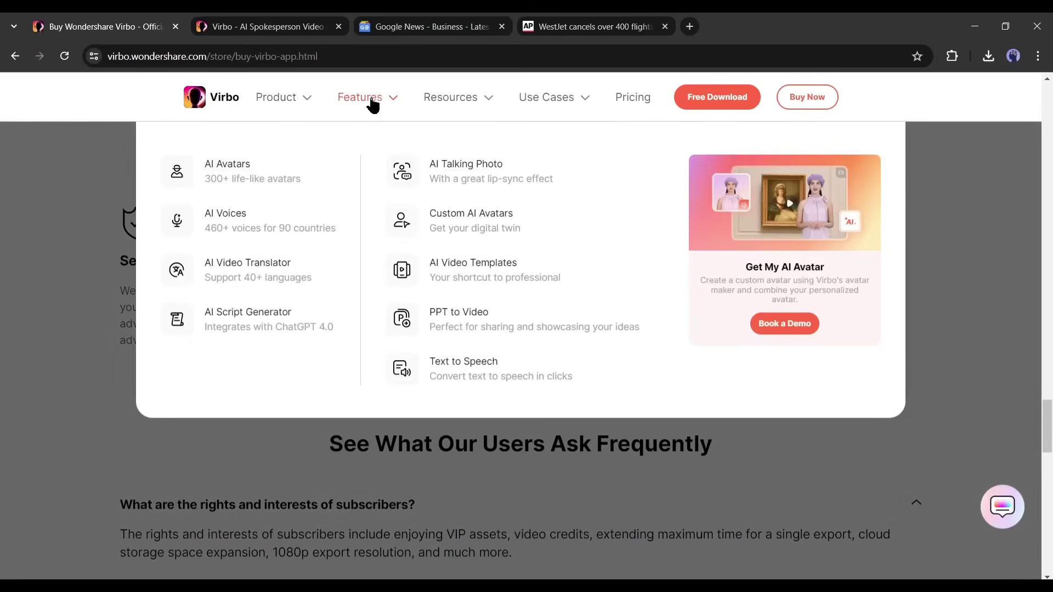